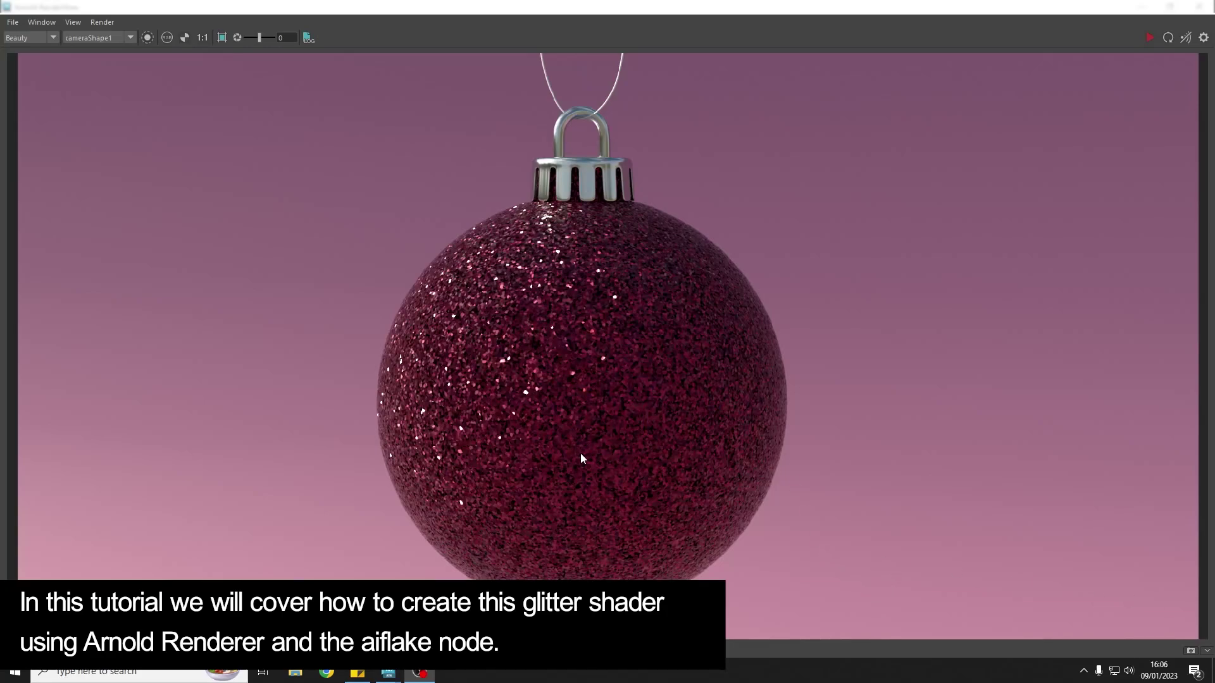
# Step: Leave the finished glitter render and return to the Hypershade and bauble scene
pyautogui.click(384, 676)
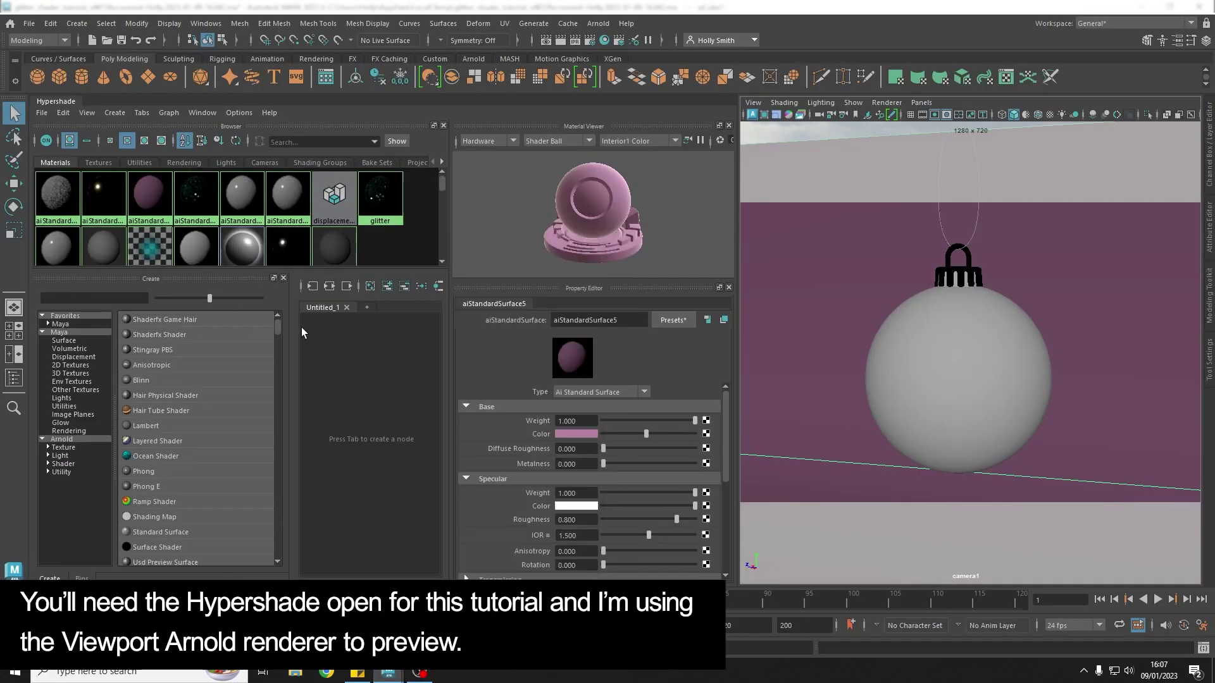
# Step: Switch the viewport renderer to Arnold and assign a new aiStandardSurface10 to the bauble
pyautogui.click(883, 103)
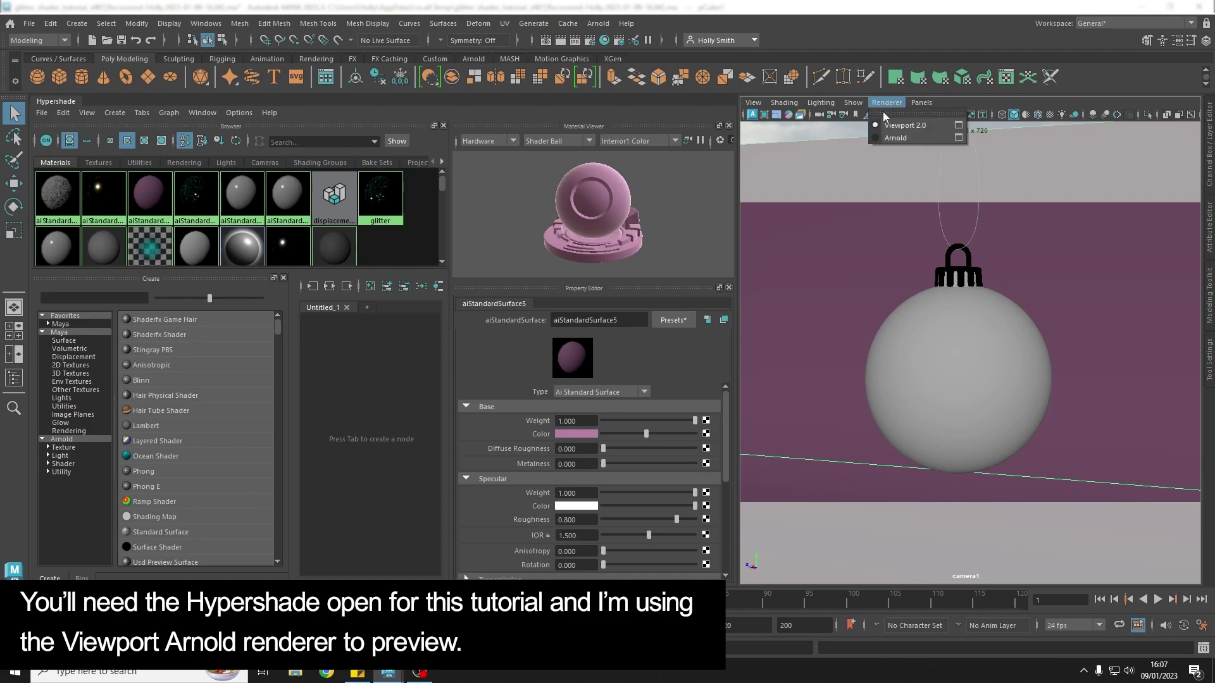
pyautogui.click(913, 137)
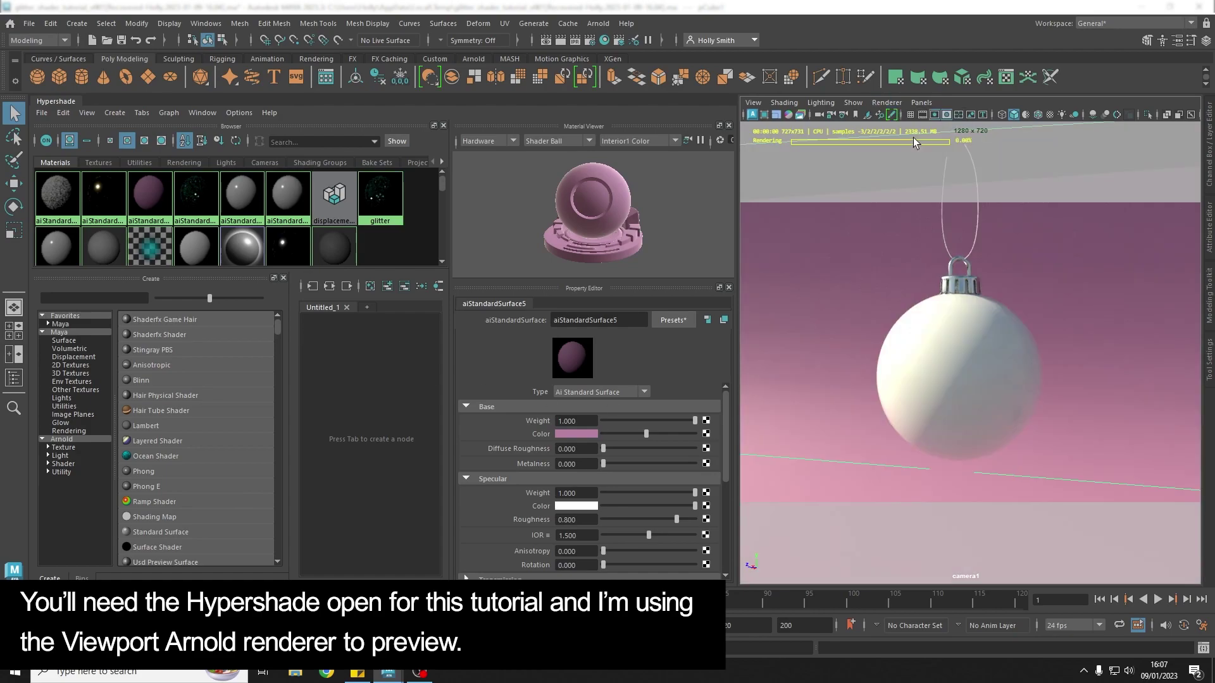
pyautogui.click(960, 355)
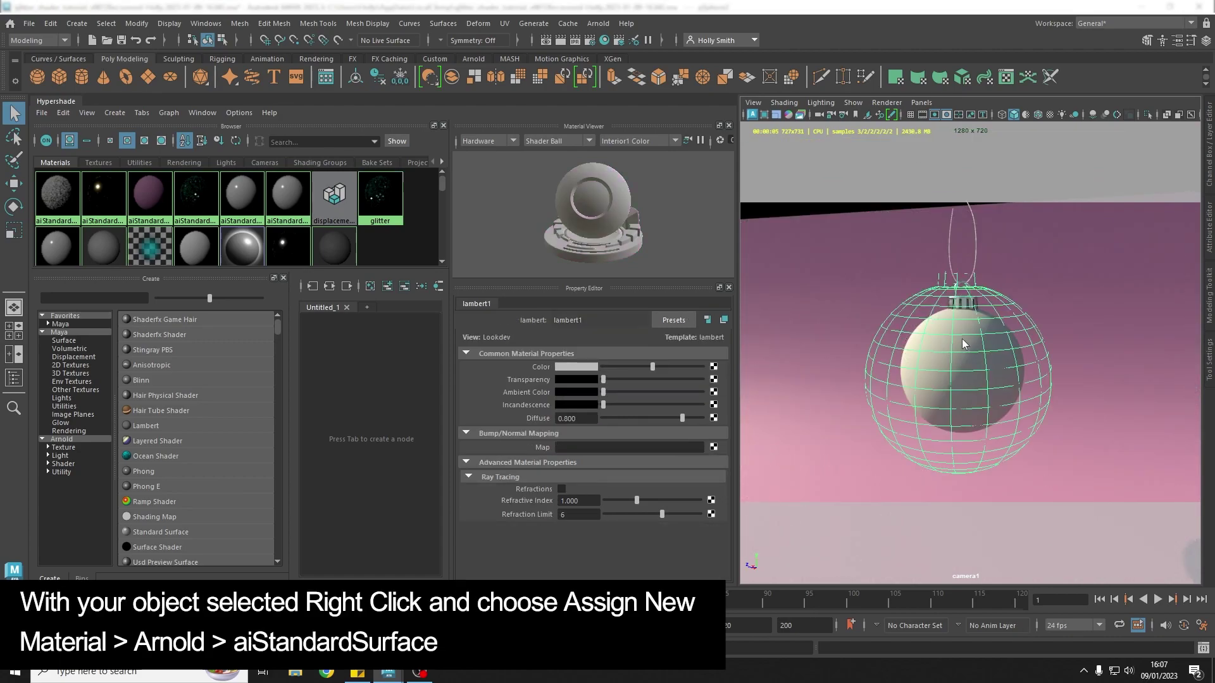
pyautogui.rightClick(963, 343)
pyautogui.click(959, 624)
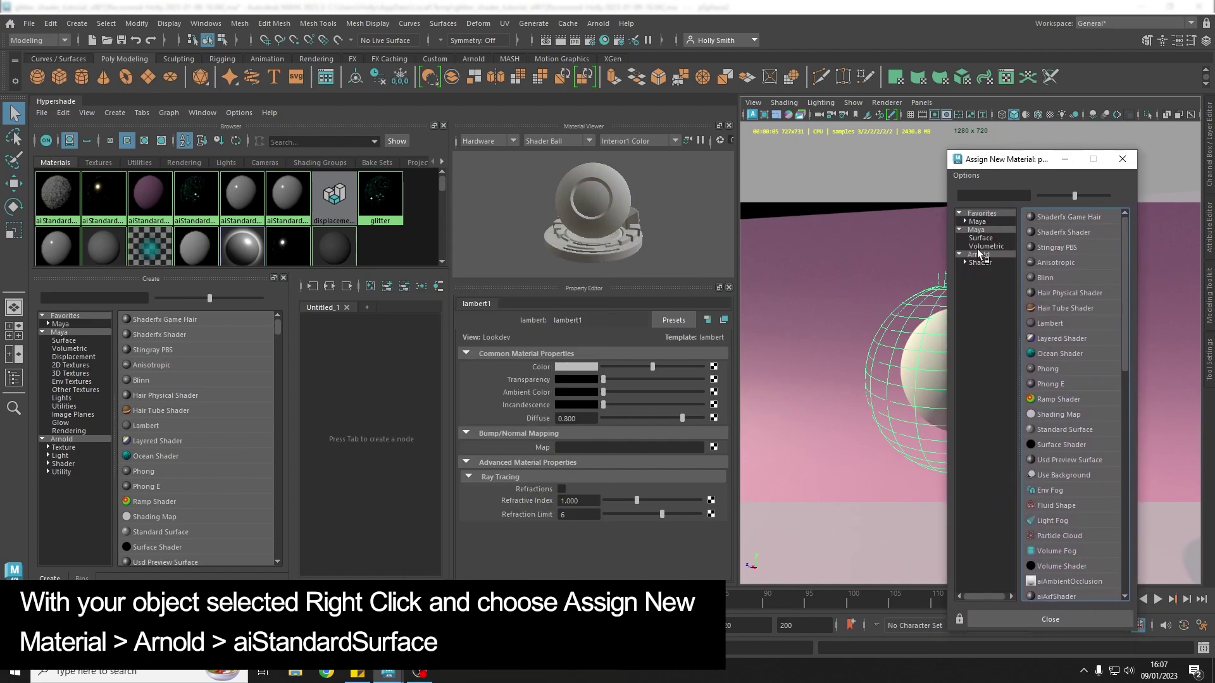
pyautogui.click(978, 254)
pyautogui.click(1071, 430)
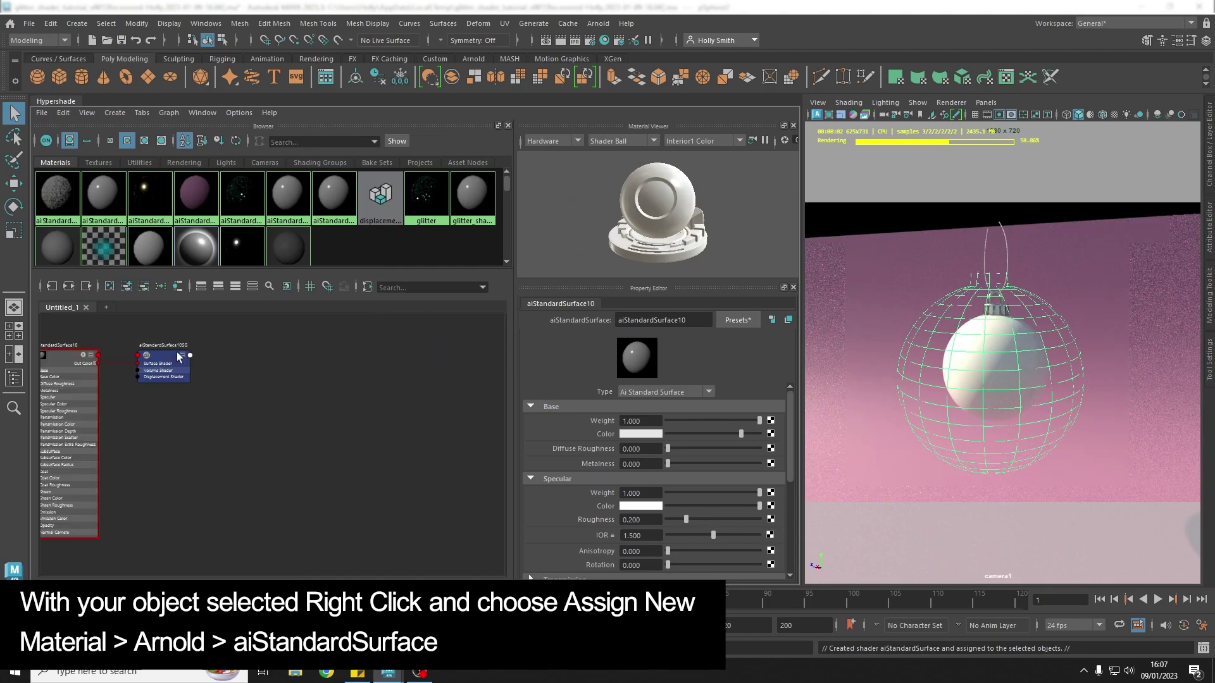
pyautogui.moveTo(203, 425)
pyautogui.keyDown('alt'); pyautogui.mouseDown(button='middle')
pyautogui.moveTo(350, 437)
pyautogui.moveTo(453, 421)
pyautogui.mouseUp(button='middle'); pyautogui.keyUp('alt')
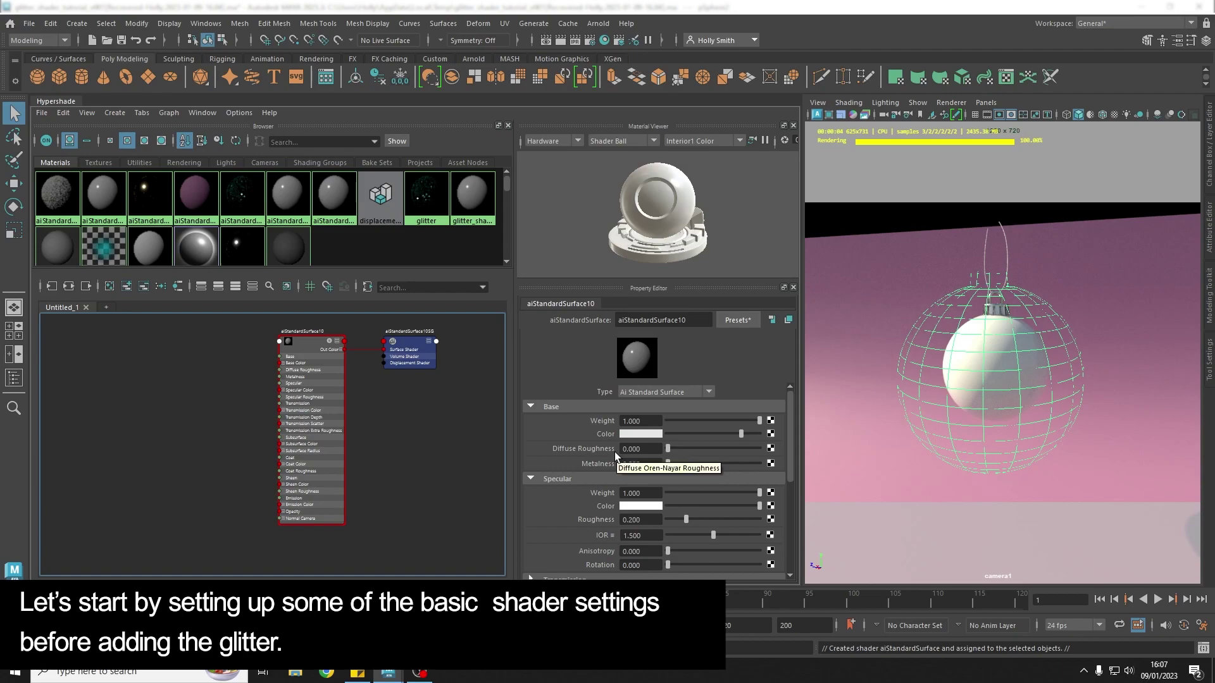
# Step: Give the material a dark red base colour and metalness 1
pyautogui.click(644, 433)
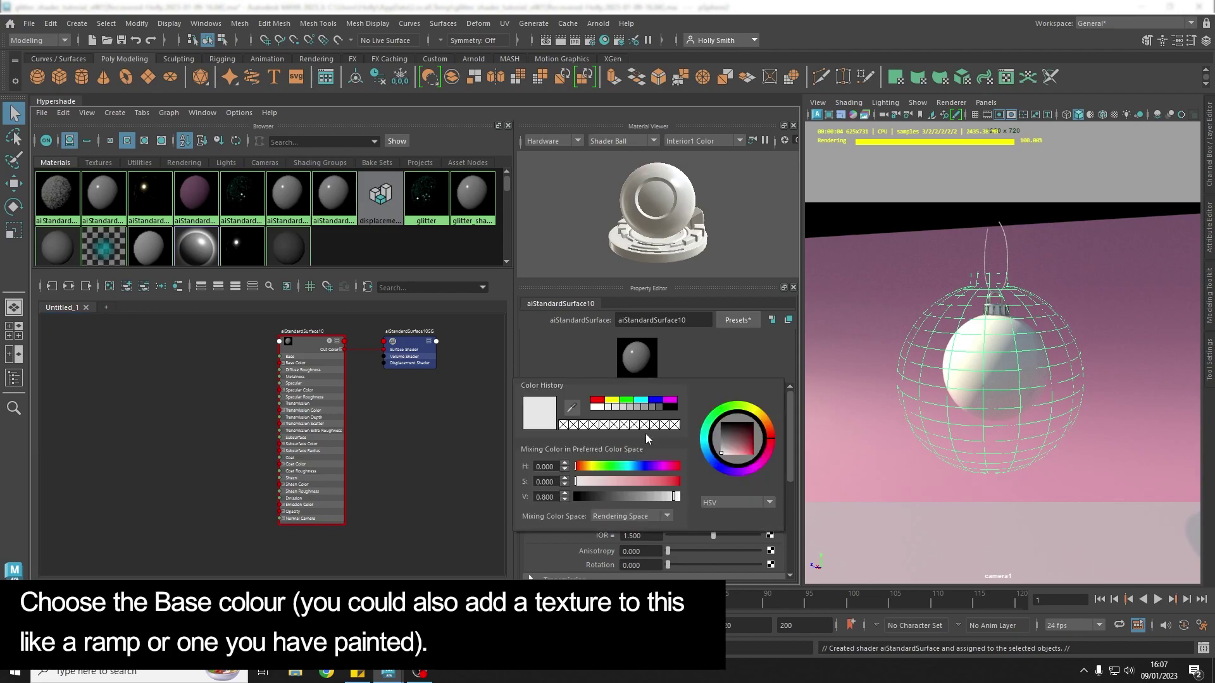
pyautogui.click(598, 402)
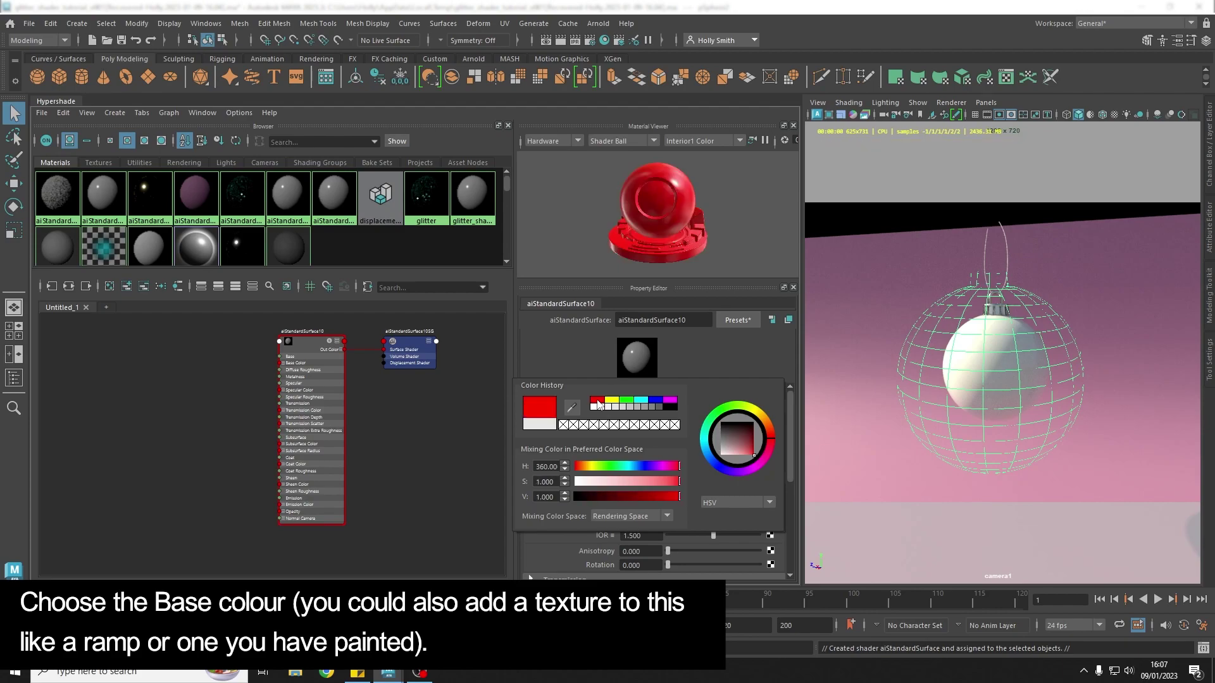
pyautogui.moveTo(675, 498)
pyautogui.mouseDown()
pyautogui.moveTo(631, 501)
pyautogui.moveTo(674, 482)
pyautogui.mouseUp()
pyautogui.click(675, 482)
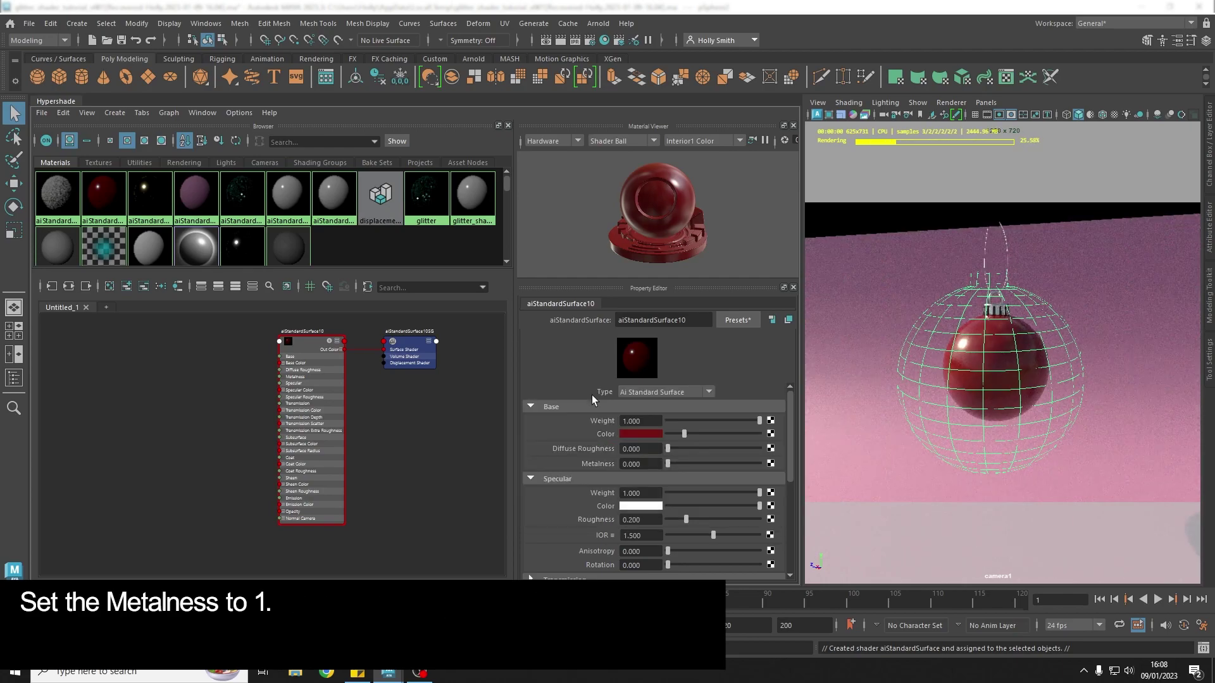
pyautogui.moveTo(668, 465); pyautogui.dragTo(817, 473)
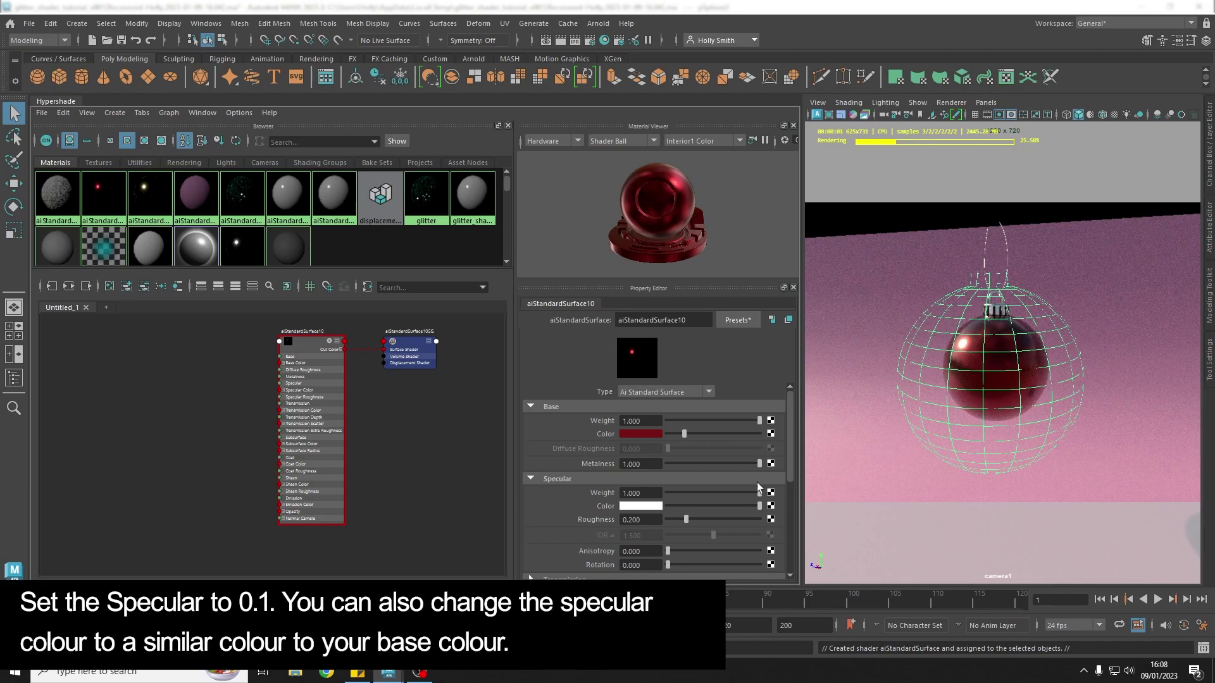
# Step: Set specular roughness to 0.1 and the specular colour to dark red
pyautogui.scroll(-2, 572, 503)
pyautogui.click(642, 479)
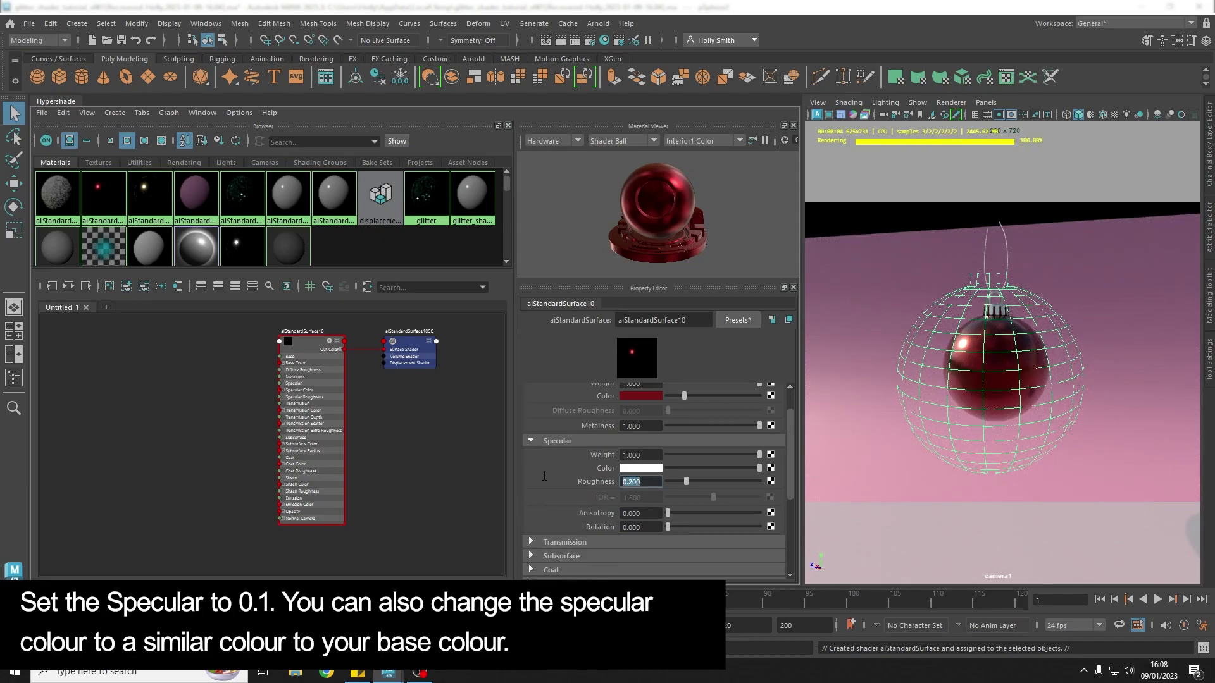
pyautogui.write('0.1')
pyautogui.press('Return')
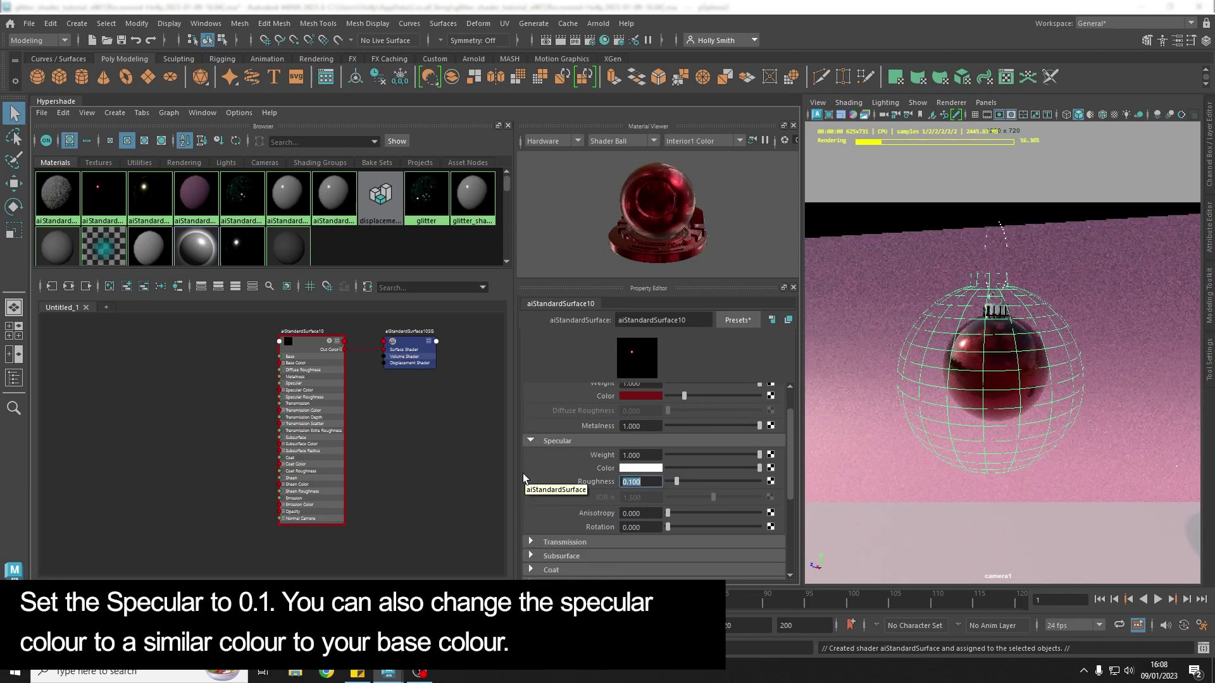
pyautogui.click(649, 470)
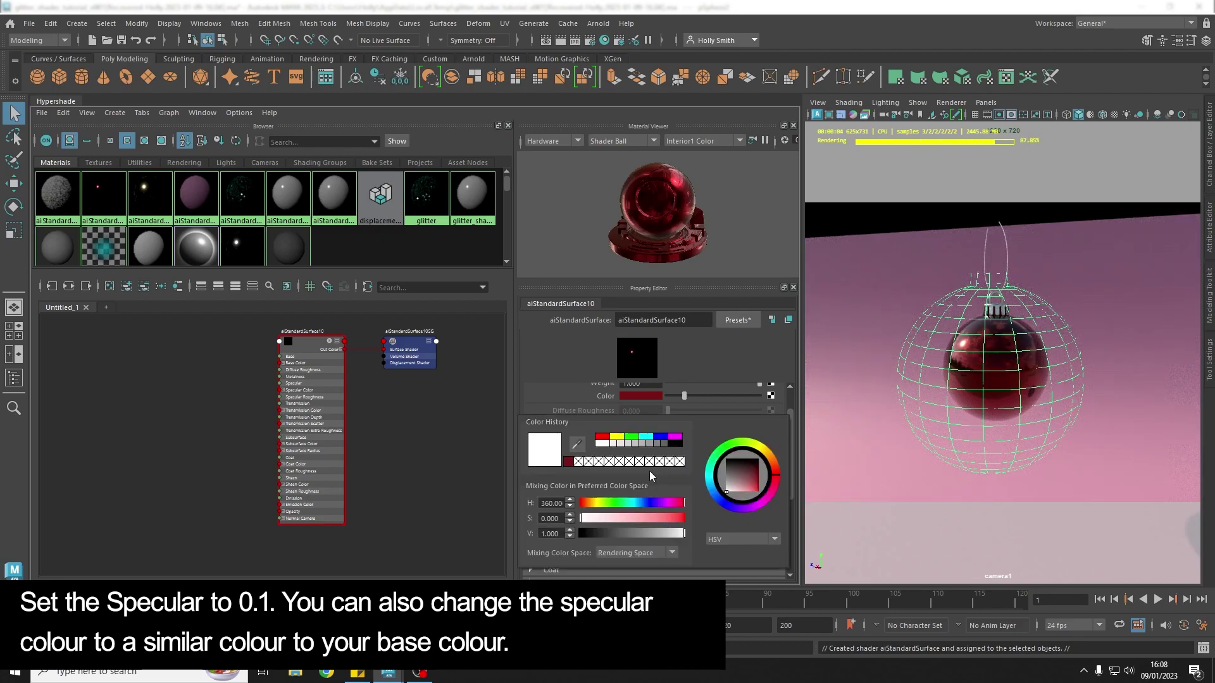
pyautogui.click(568, 463)
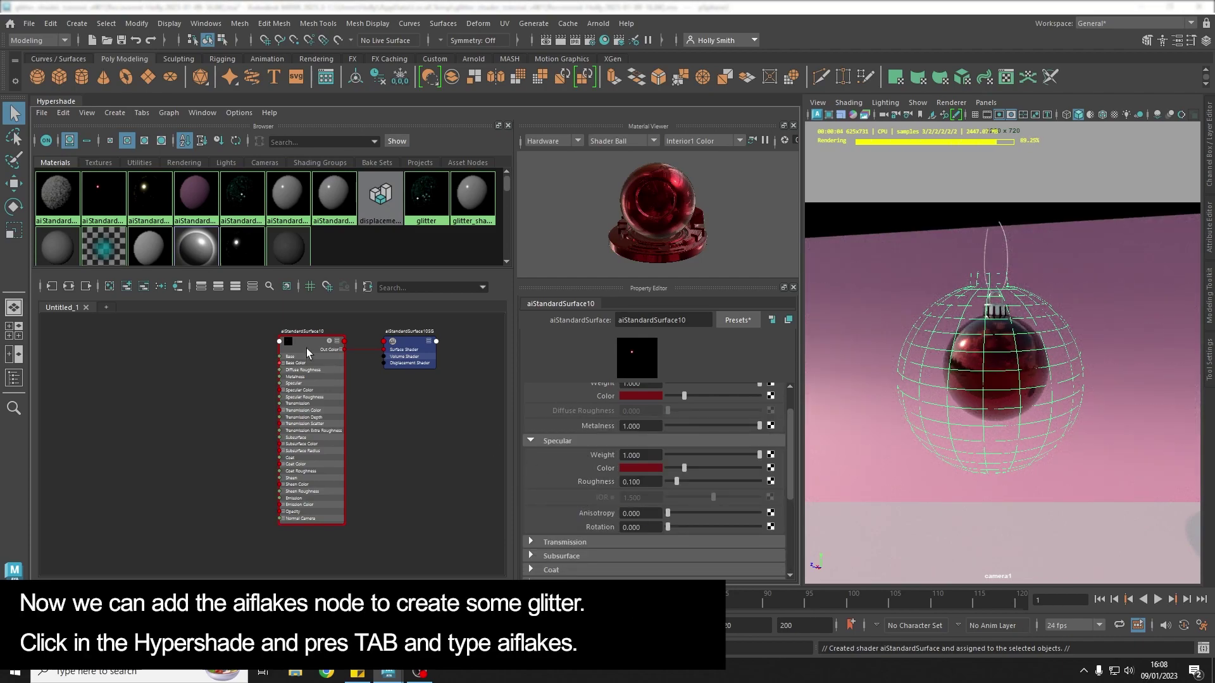
# Step: Create an aiFlakes4 node in the graph beside aiStandardSurface10, then reselect the material
pyautogui.click(156, 354)
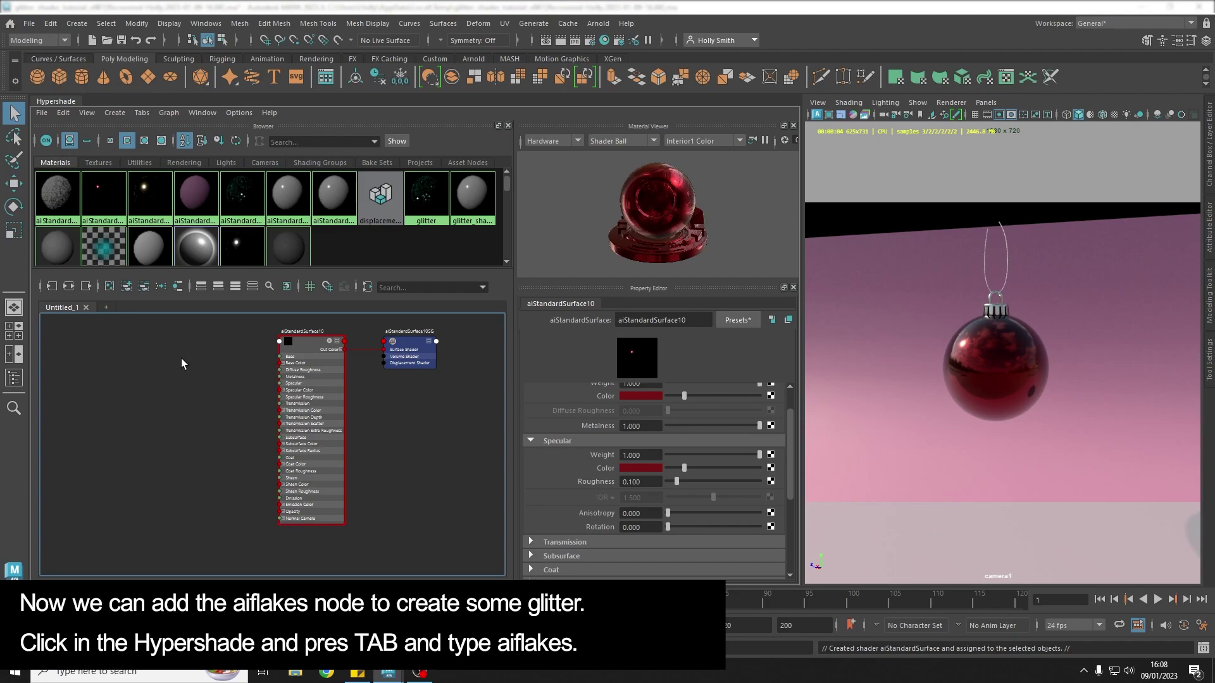
pyautogui.press('Tab')
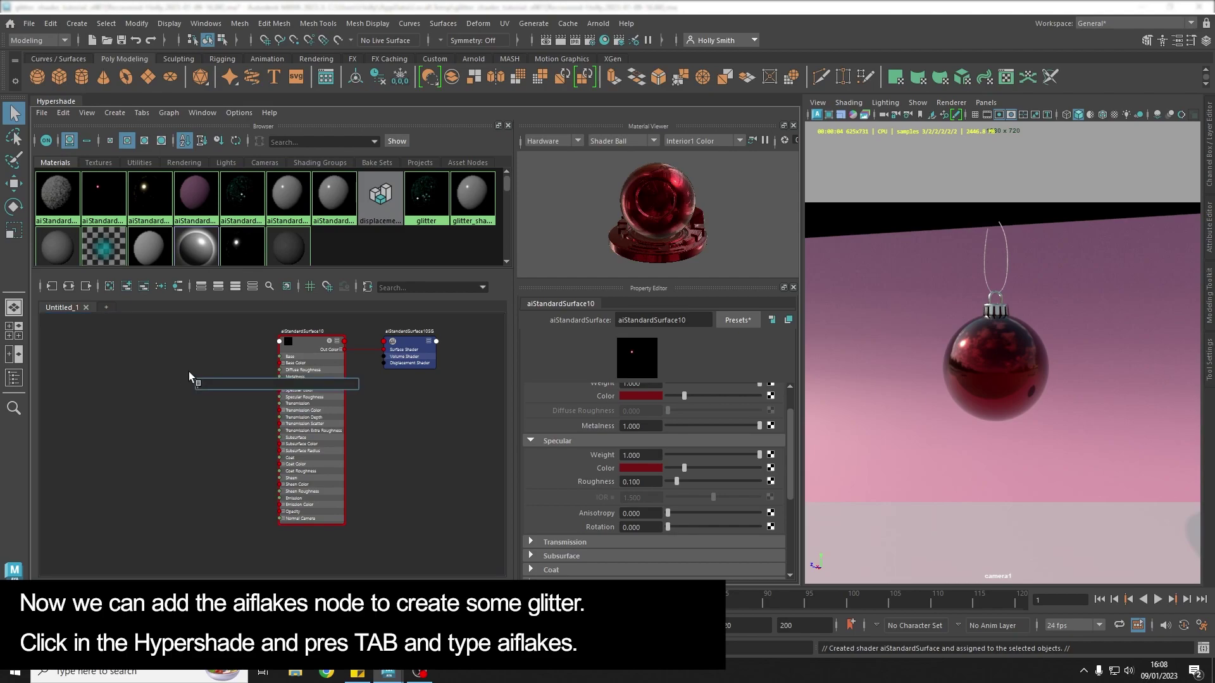
pyautogui.write('aiflak')
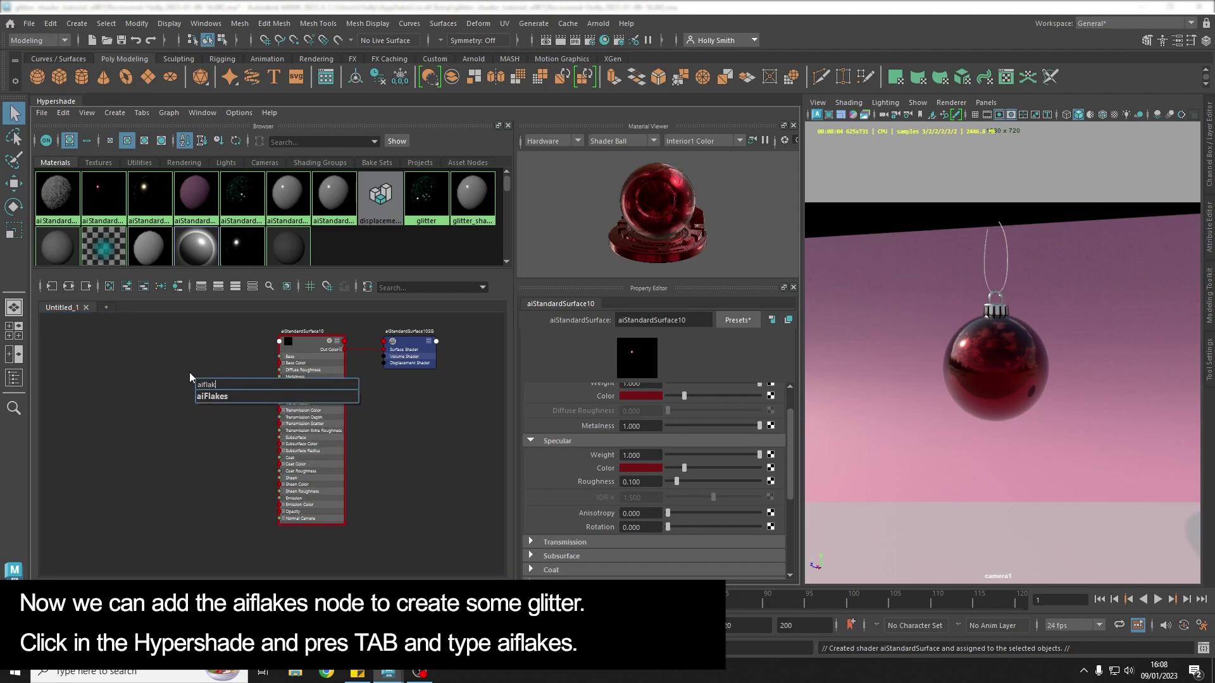
pyautogui.click(219, 398)
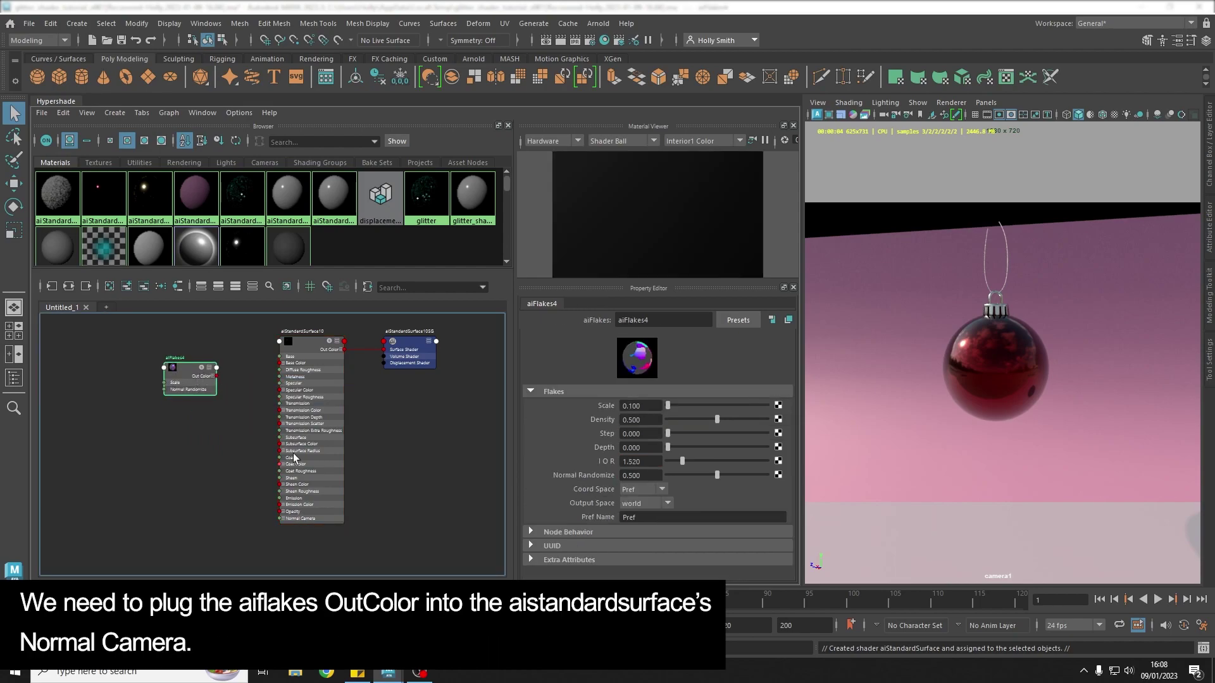
pyautogui.click(313, 345)
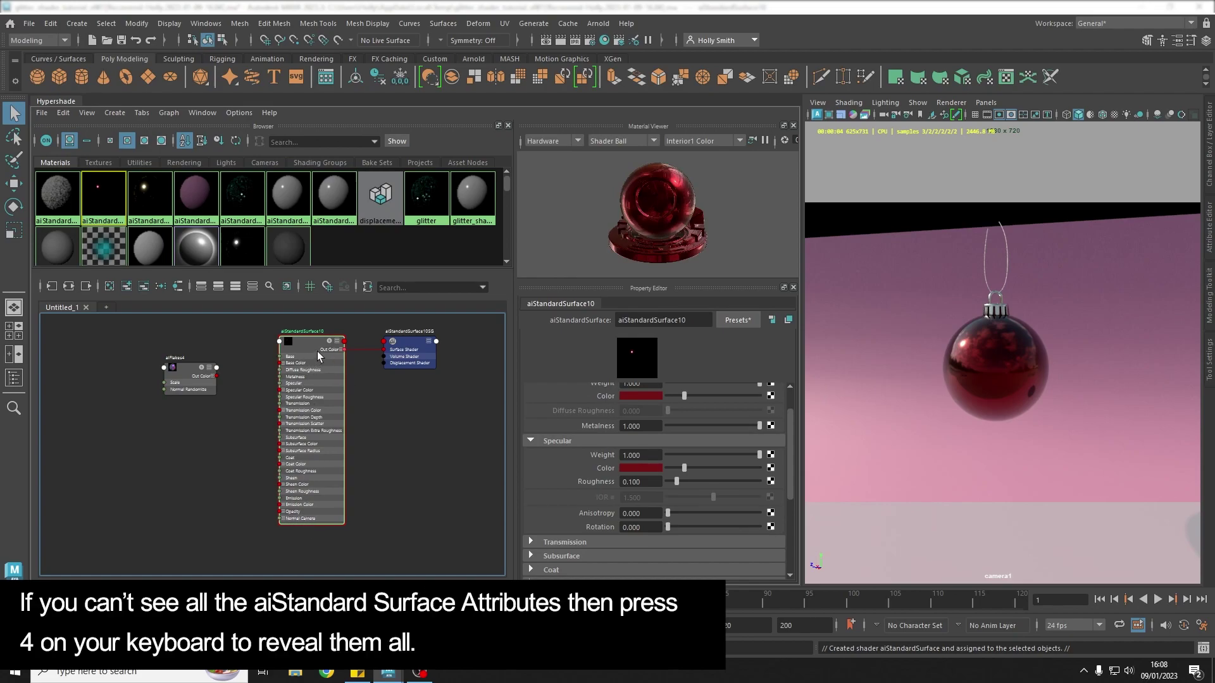
# Step: Show all aiStandardSurface10 attributes and connect aiFlakes4 Out Color to its Normal Camera
pyautogui.press('1')
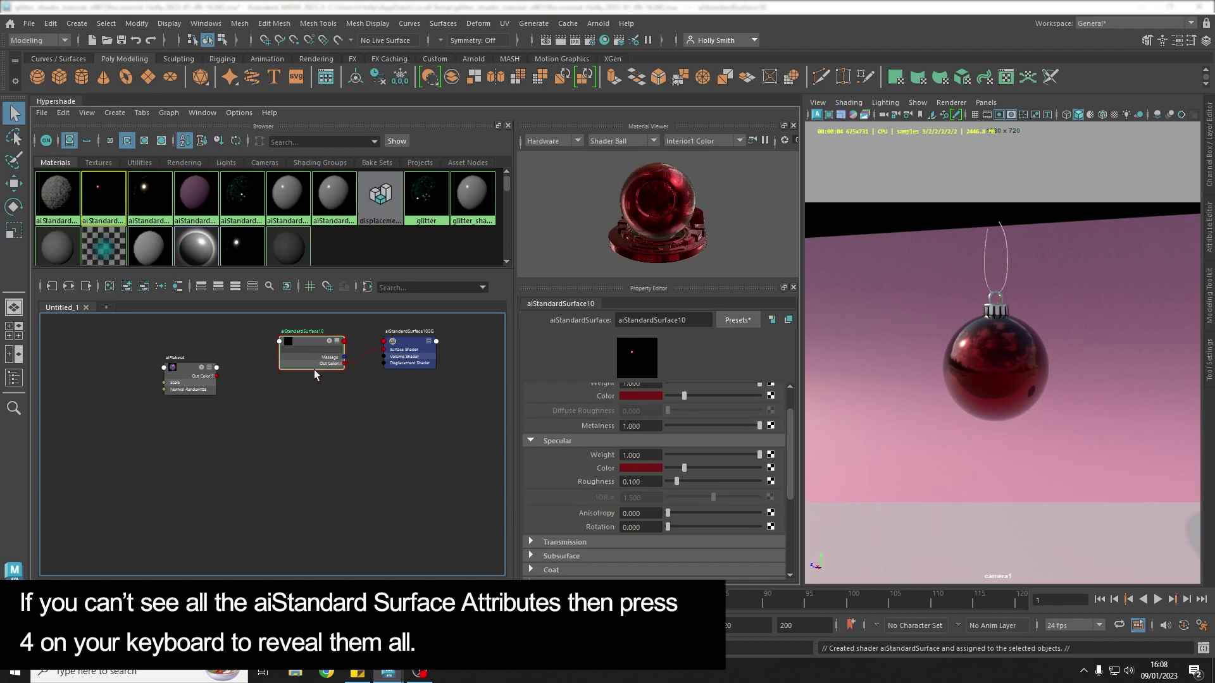
pyautogui.press('4')
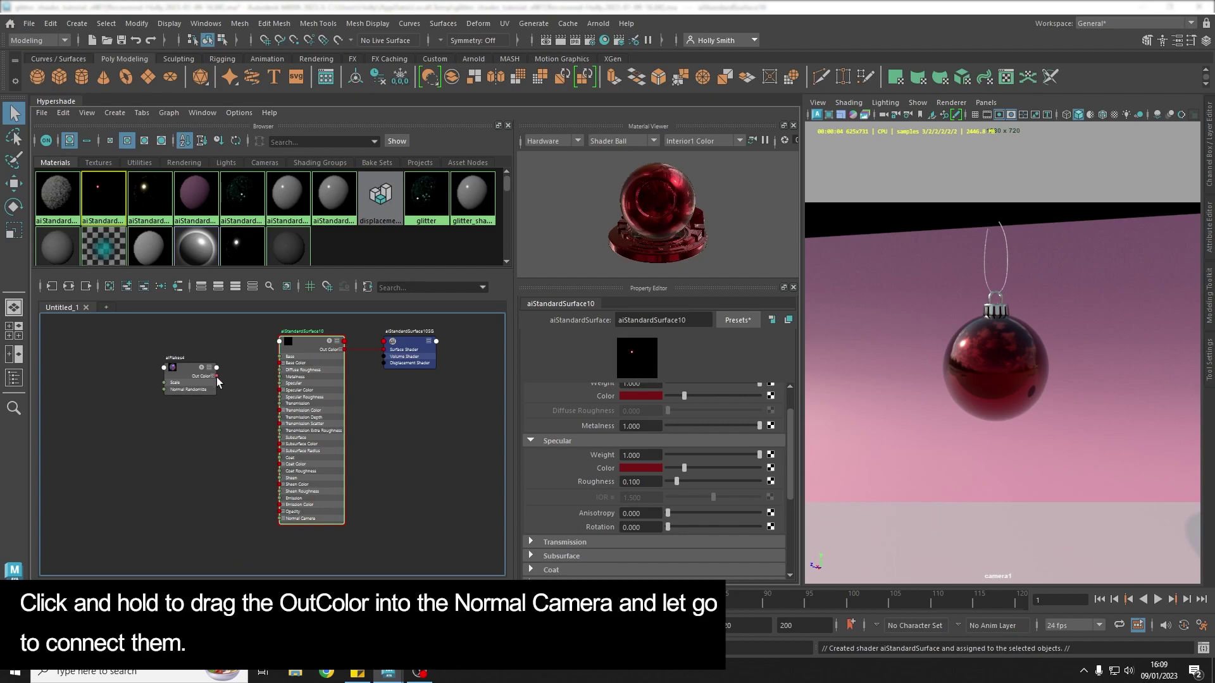
pyautogui.moveTo(236, 401); pyautogui.dragTo(281, 518)
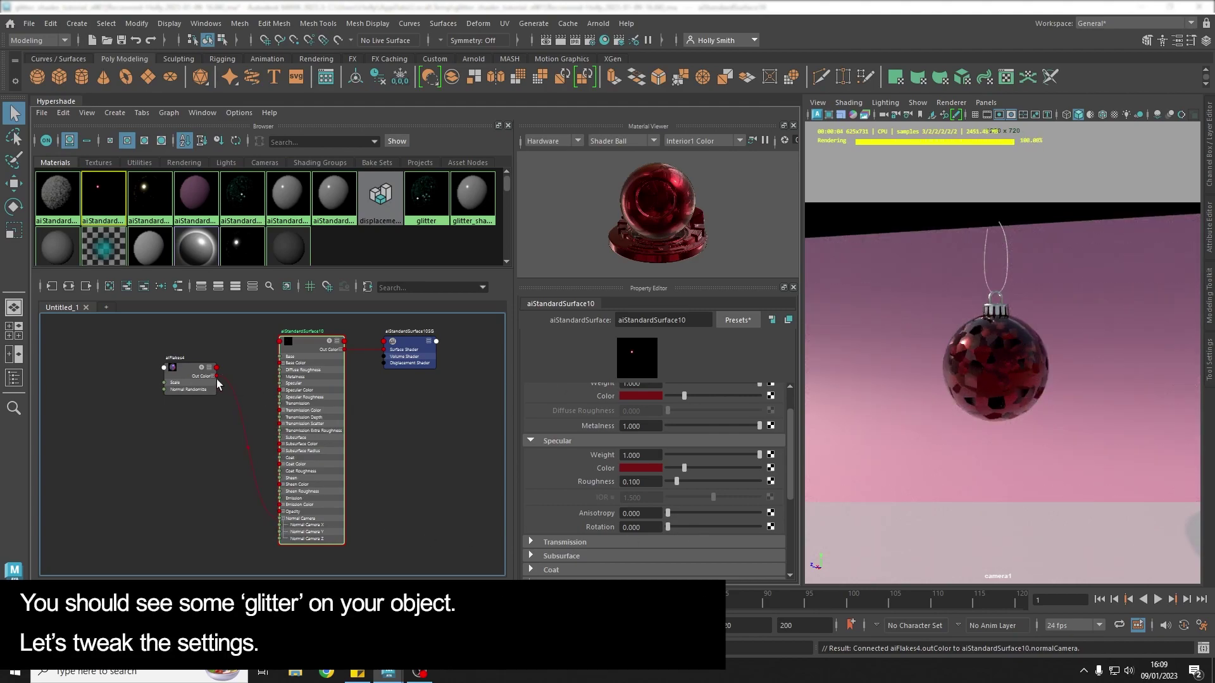
# Step: Set aiFlakes4 Density to 1 and Depth to 10
pyautogui.click(191, 374)
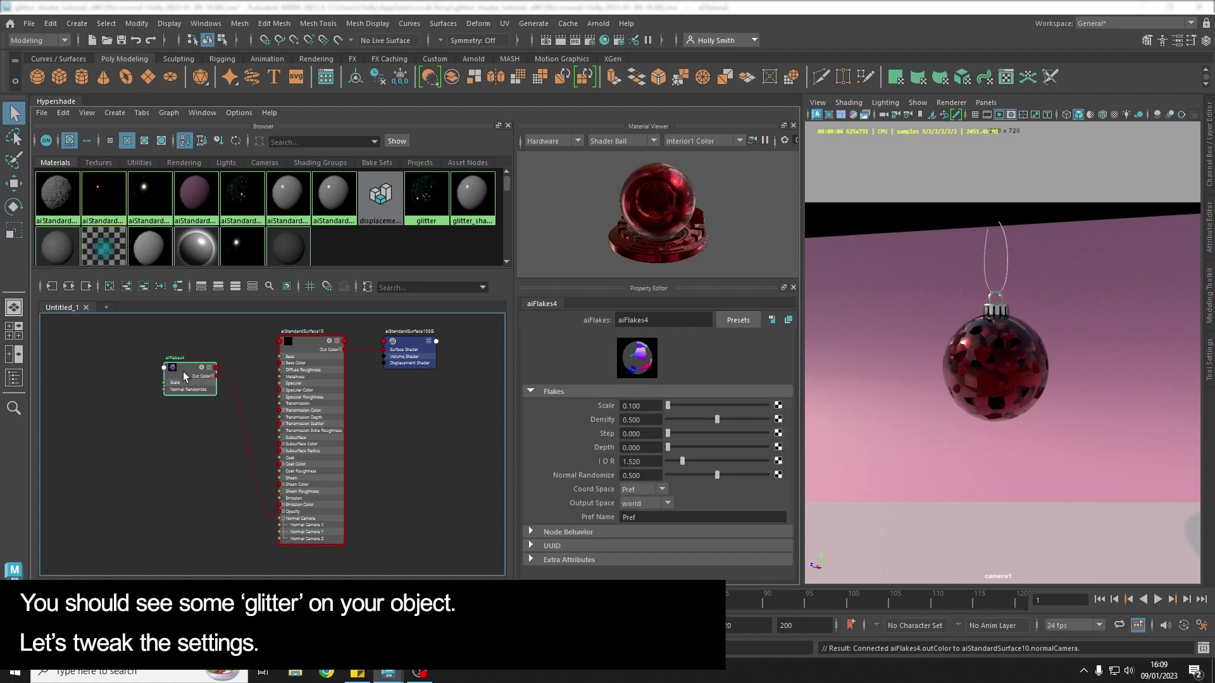
pyautogui.doubleClick(640, 420)
pyautogui.write('1')
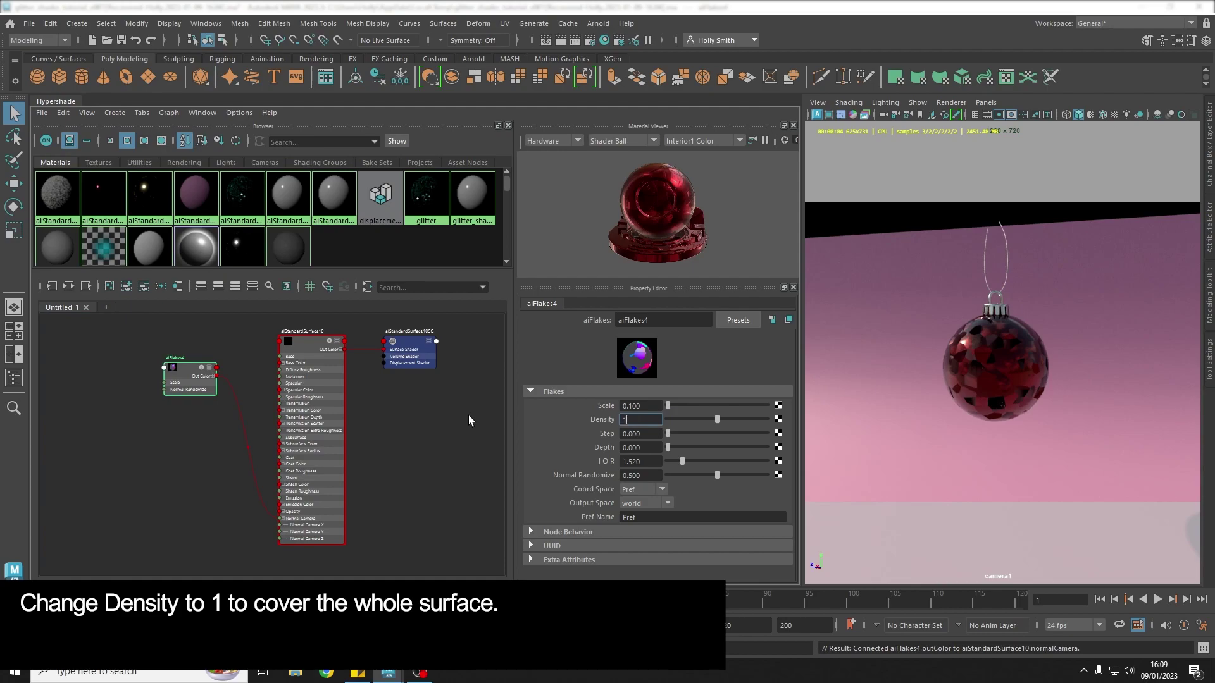
pyautogui.press('Return')
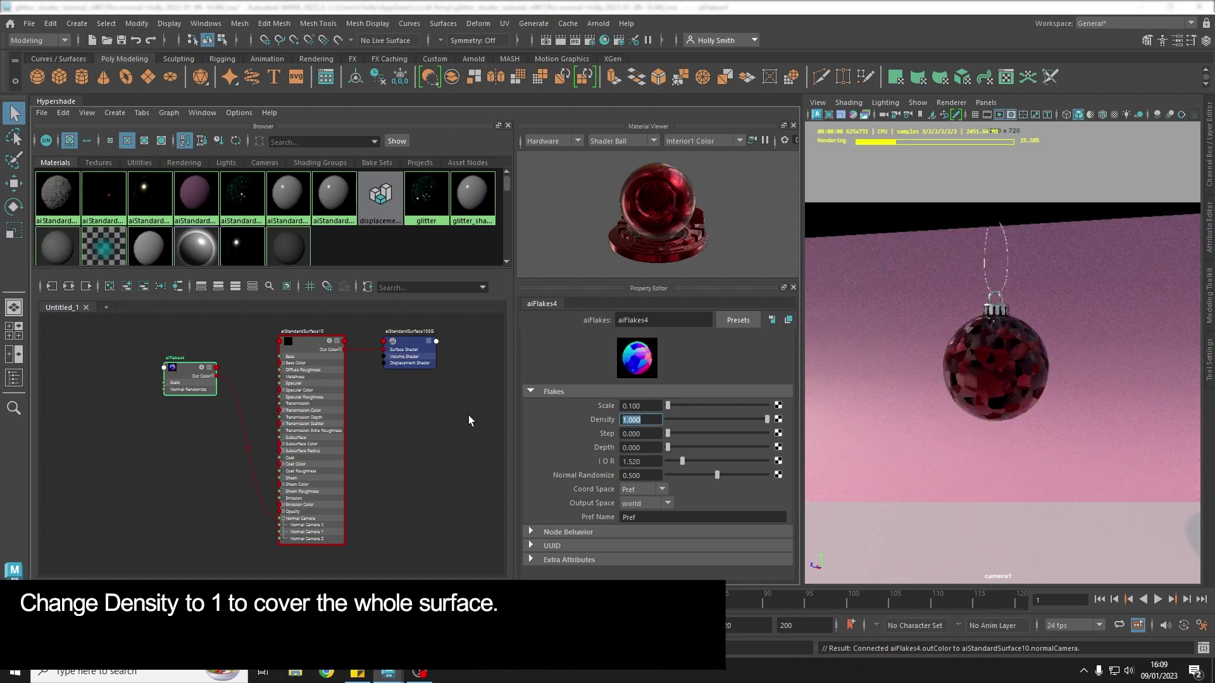
pyautogui.click(653, 447)
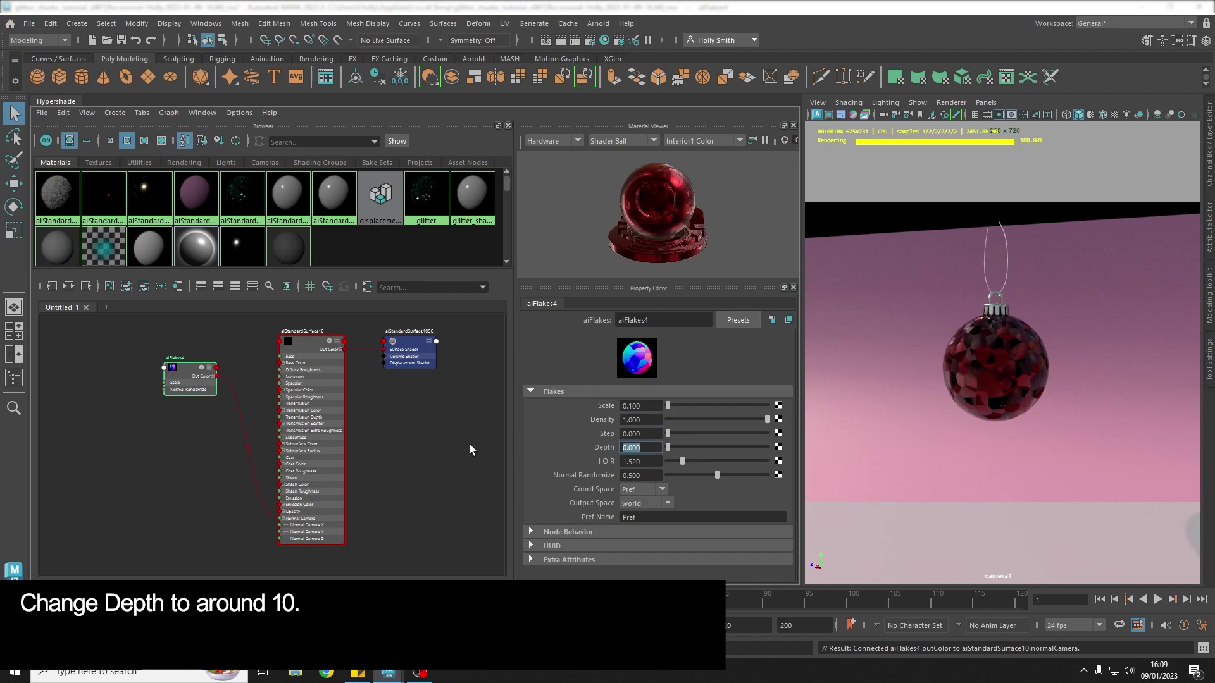
pyautogui.write('10')
pyautogui.press('Return')
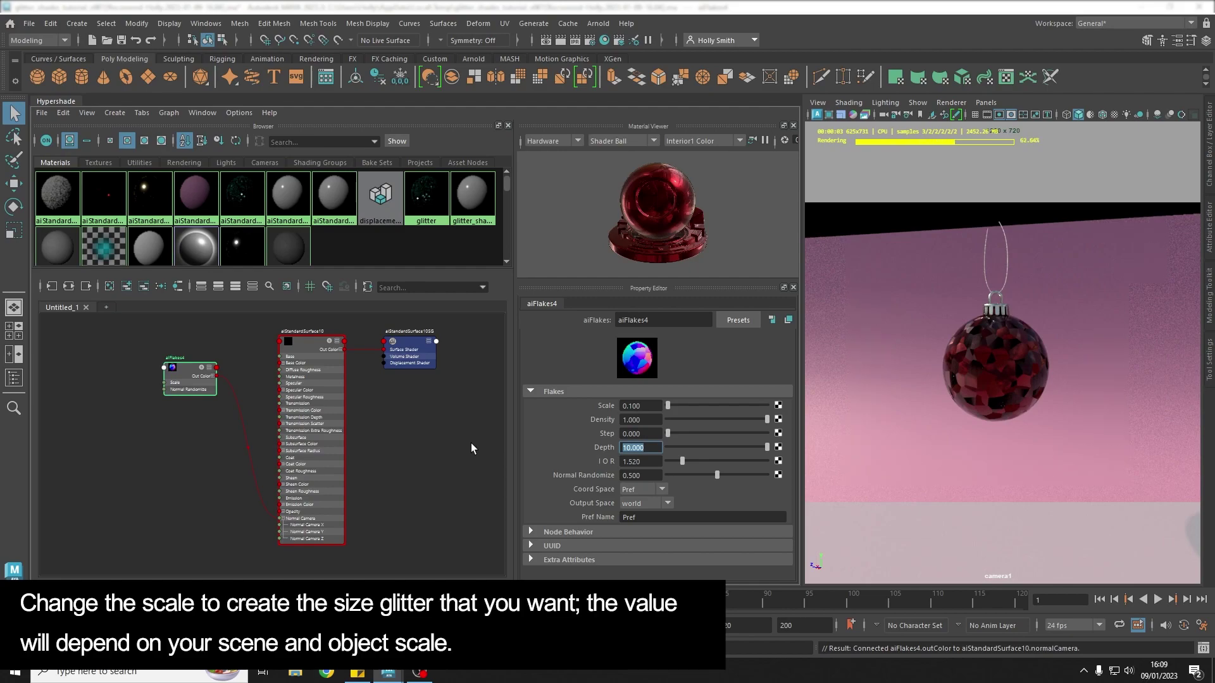
pyautogui.click(645, 405)
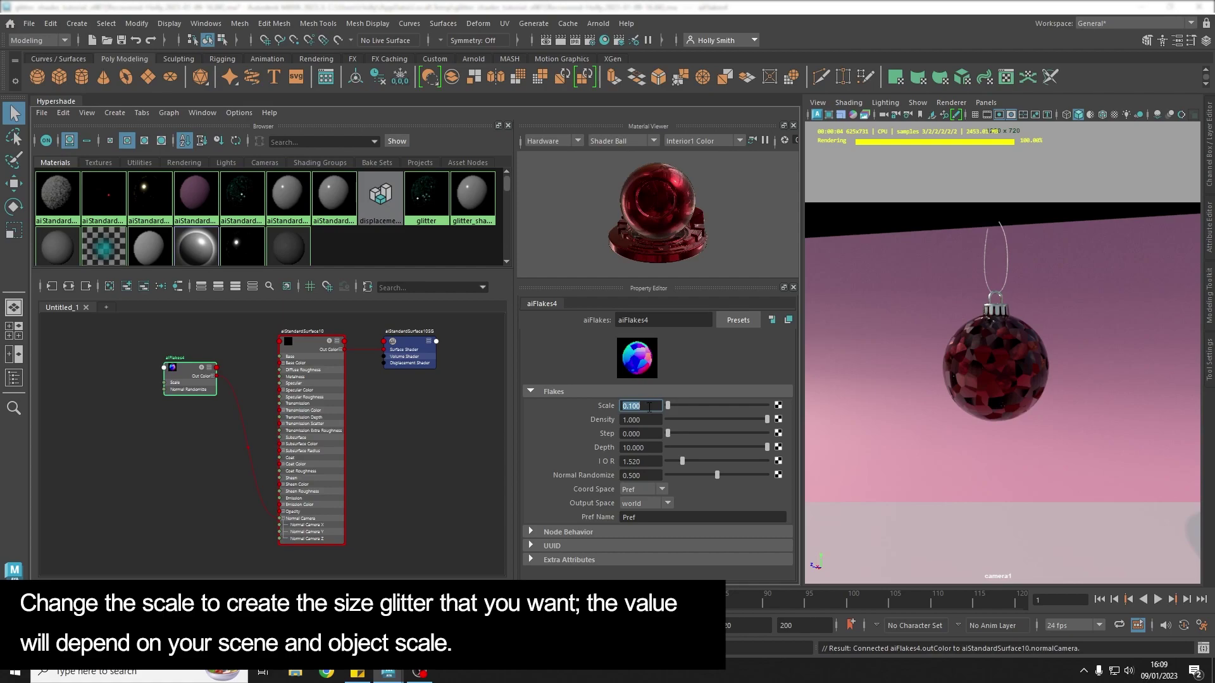
# Step: Shrink the flake Scale to 0.005 and zoom in to check the fine glitter
pyautogui.write('0.005')
pyautogui.press('Return')
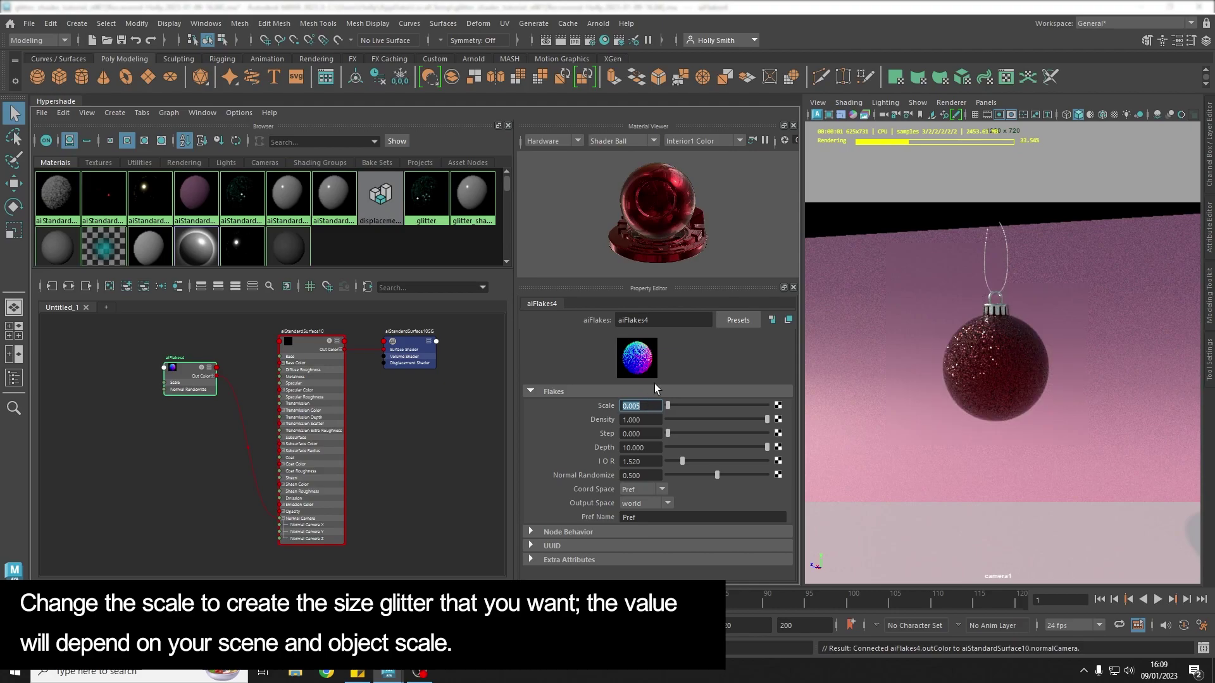
pyautogui.scroll(2, 1024, 393)
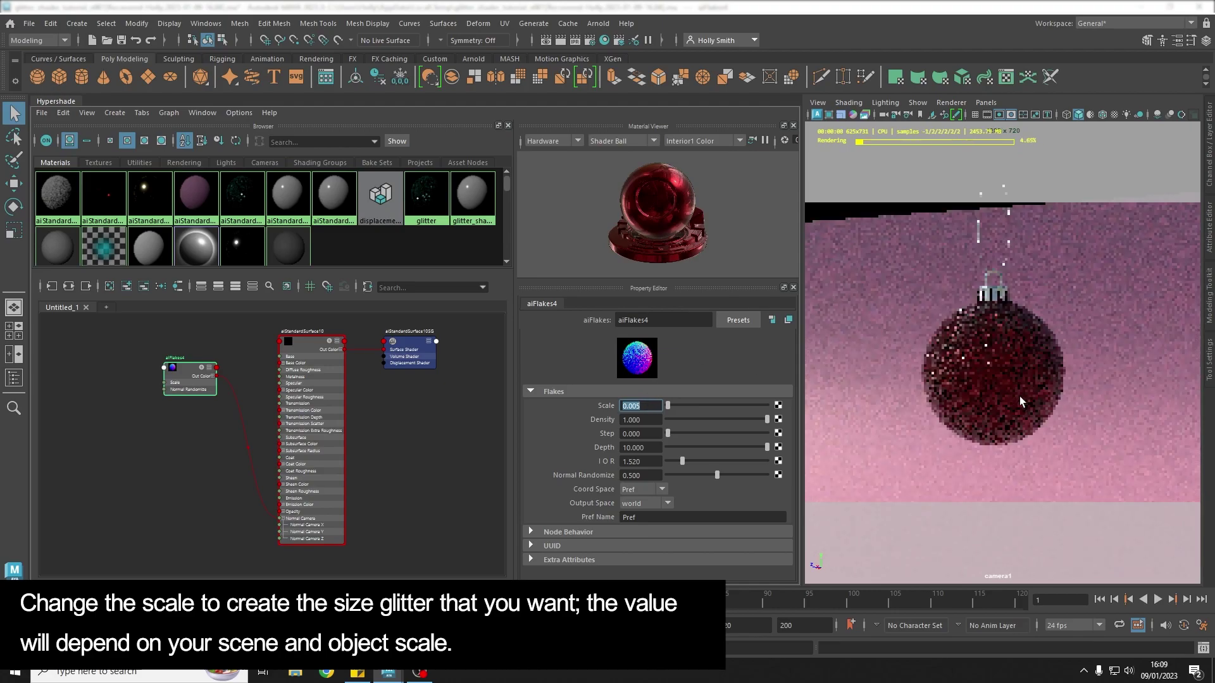
pyautogui.scroll(2, 1019, 396)
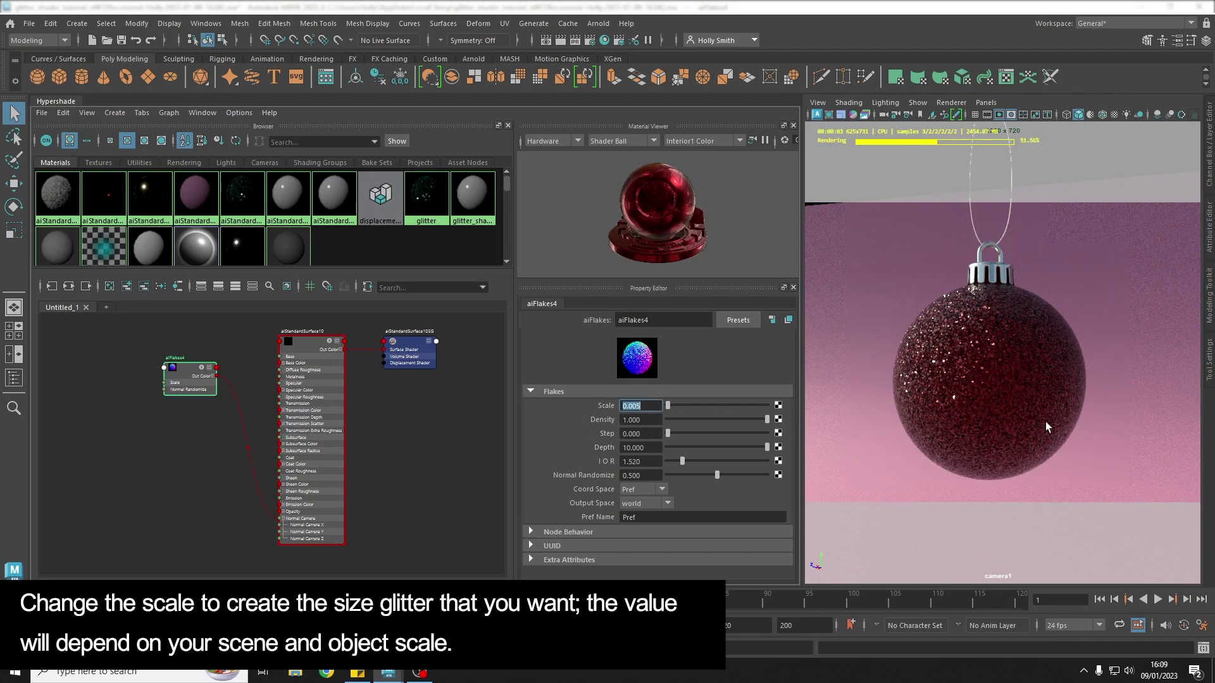
pyautogui.scroll(-3, 1022, 440)
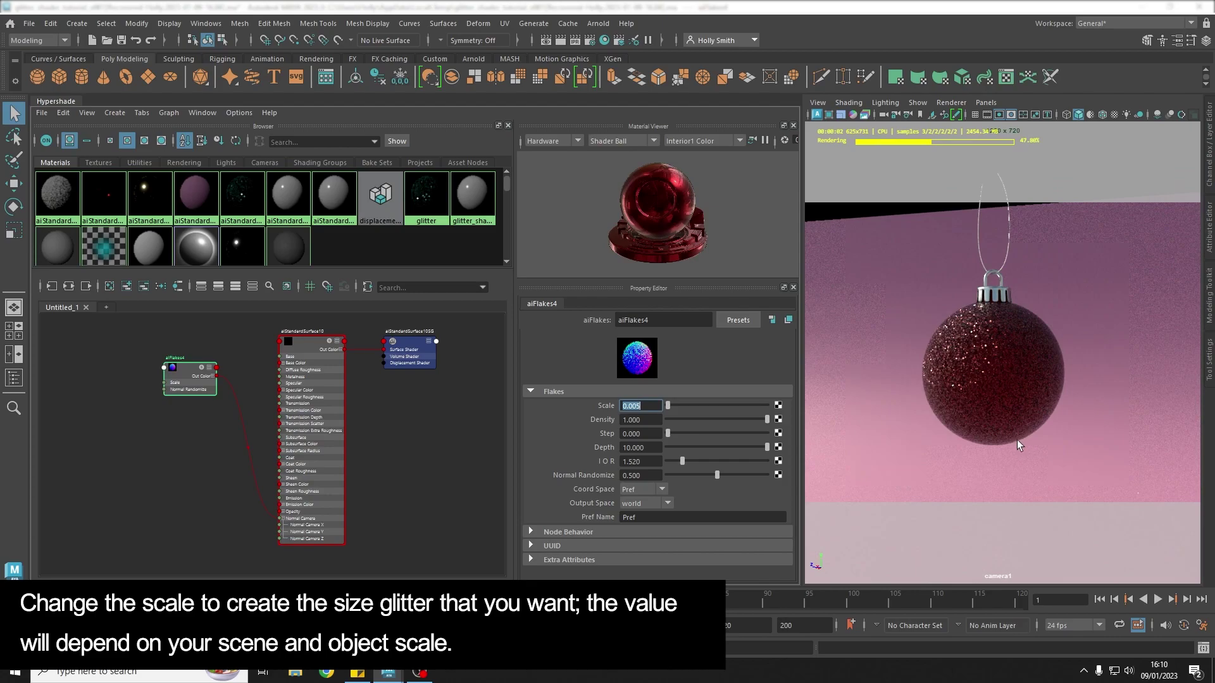
# Step: Add a clear coat to aiStandardSurface10, setting Weight to 1 then lowering it to about 0.259
pyautogui.click(310, 355)
pyautogui.scroll(-3, 535, 487)
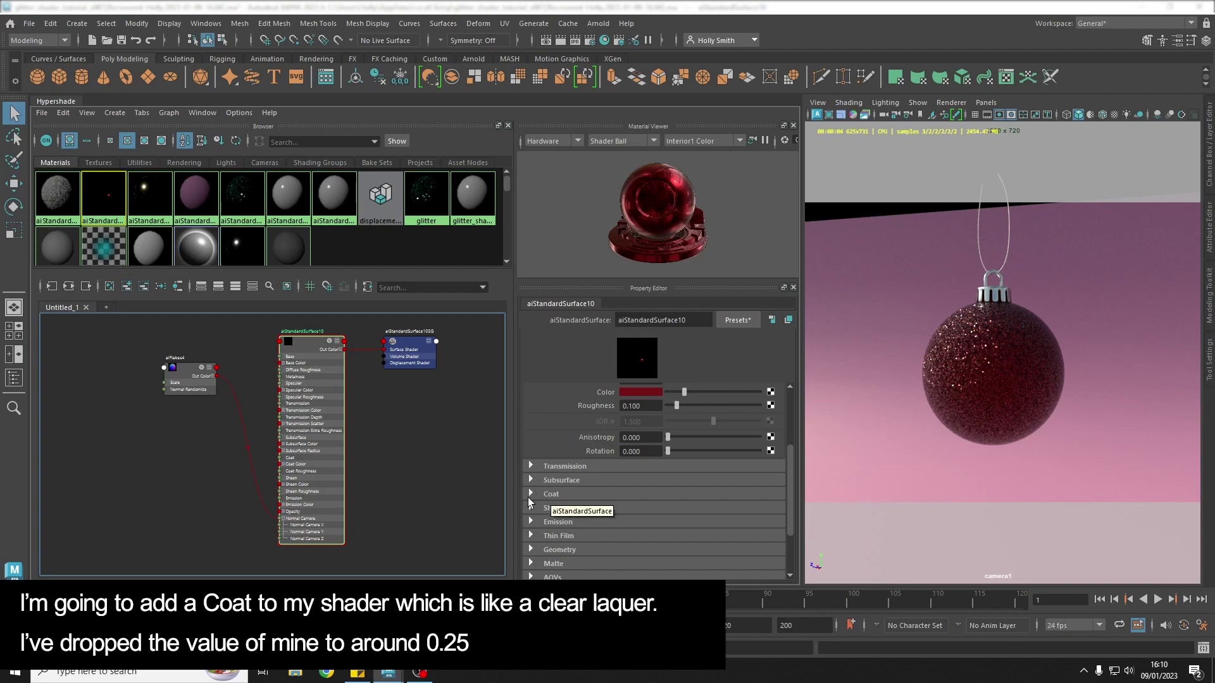
pyautogui.click(530, 494)
pyautogui.scroll(-1, 565, 506)
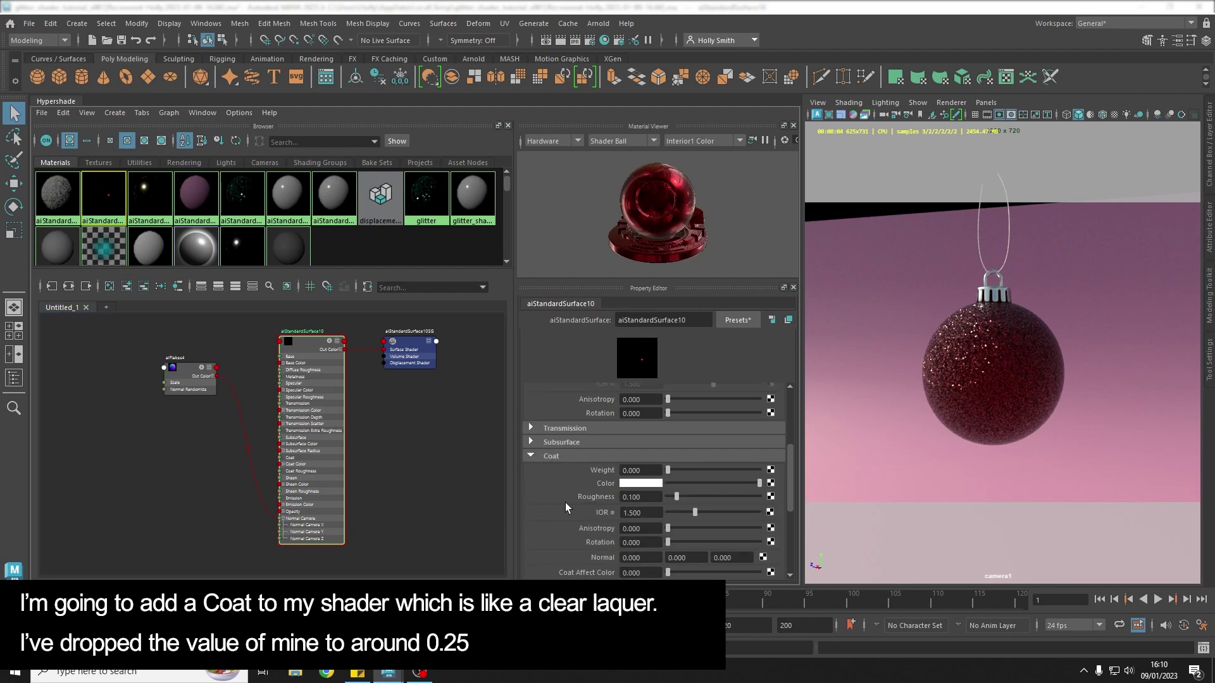
pyautogui.click(649, 472)
pyautogui.write('1')
pyautogui.press('Return')
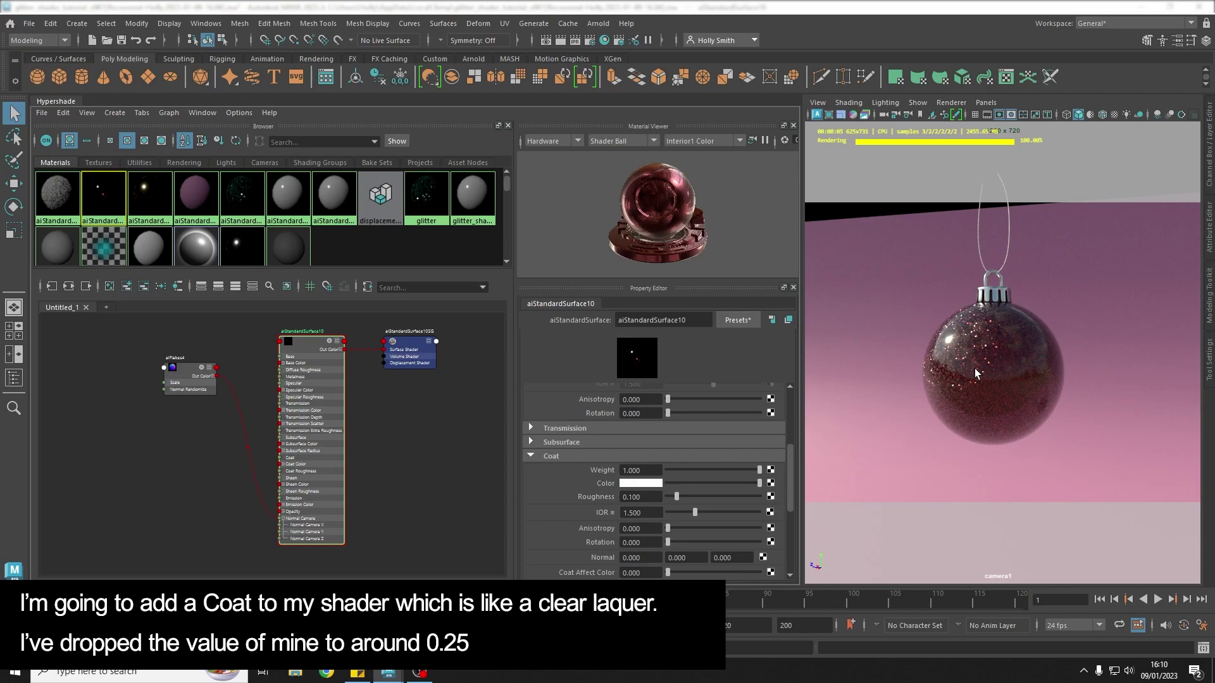
pyautogui.moveTo(692, 472); pyautogui.dragTo(691, 469)
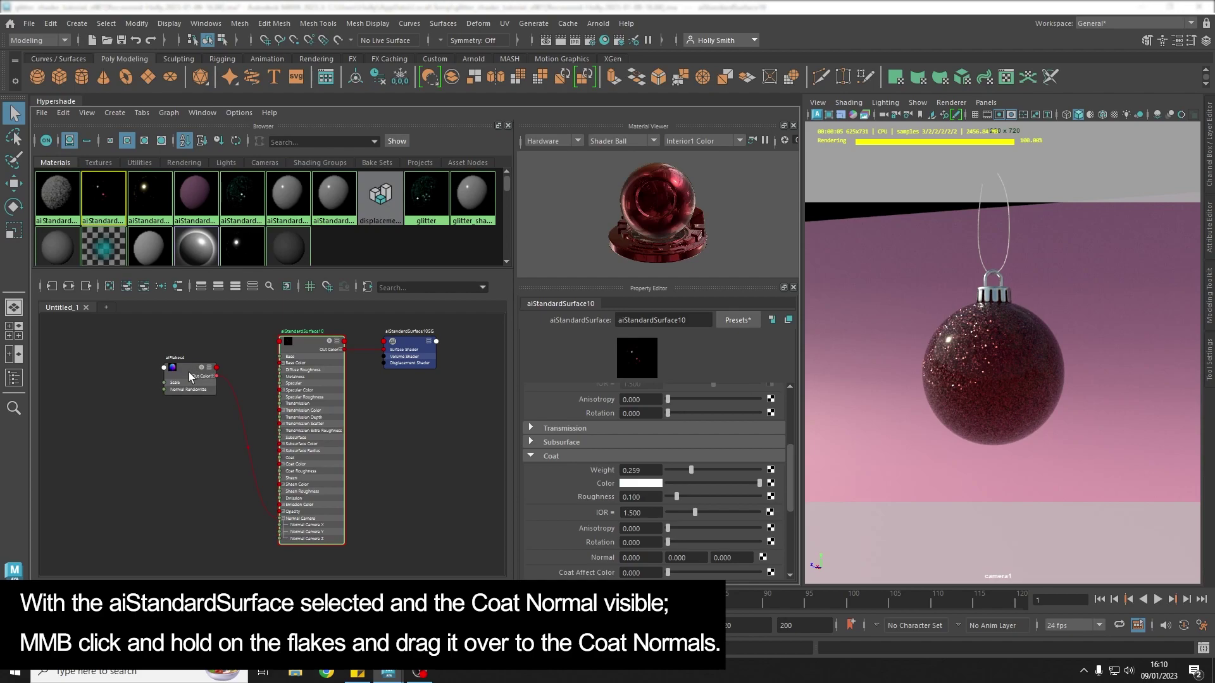
# Step: Link aiFlakes4 outColor to aiStandardSurface10 coatNormal in the Connection Editor
pyautogui.moveTo(189, 374); pyautogui.dragTo(195, 397, button='middle')
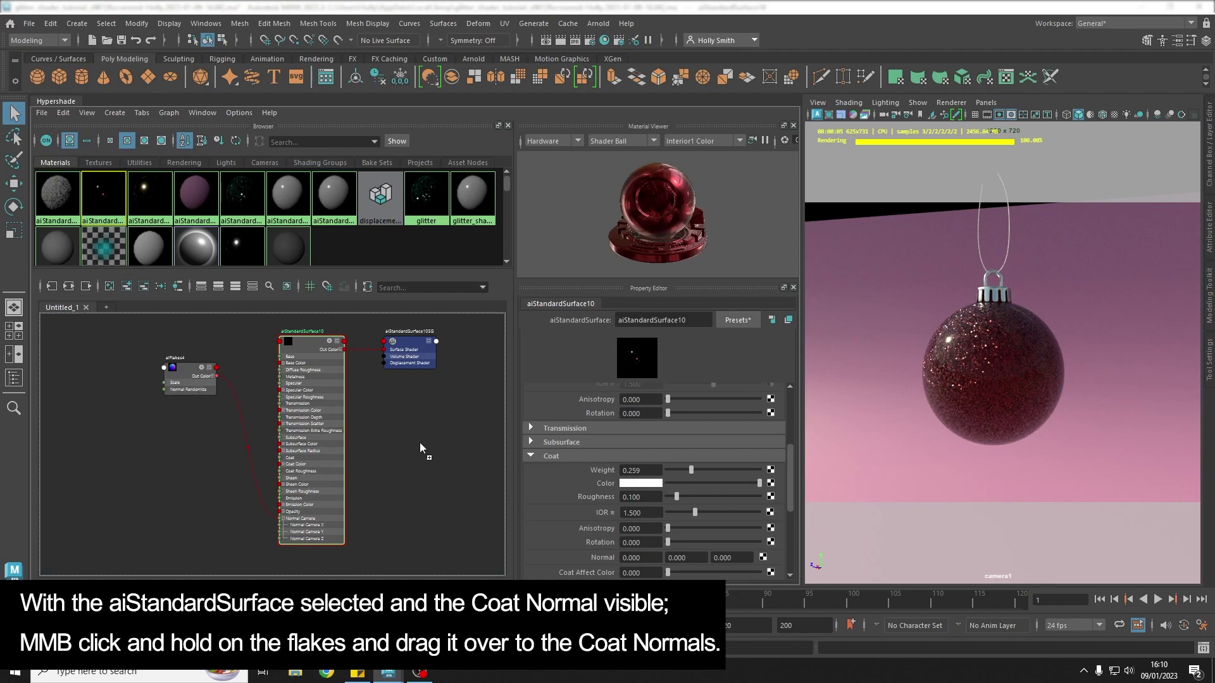
pyautogui.moveTo(420, 443); pyautogui.dragTo(609, 556, button='middle')
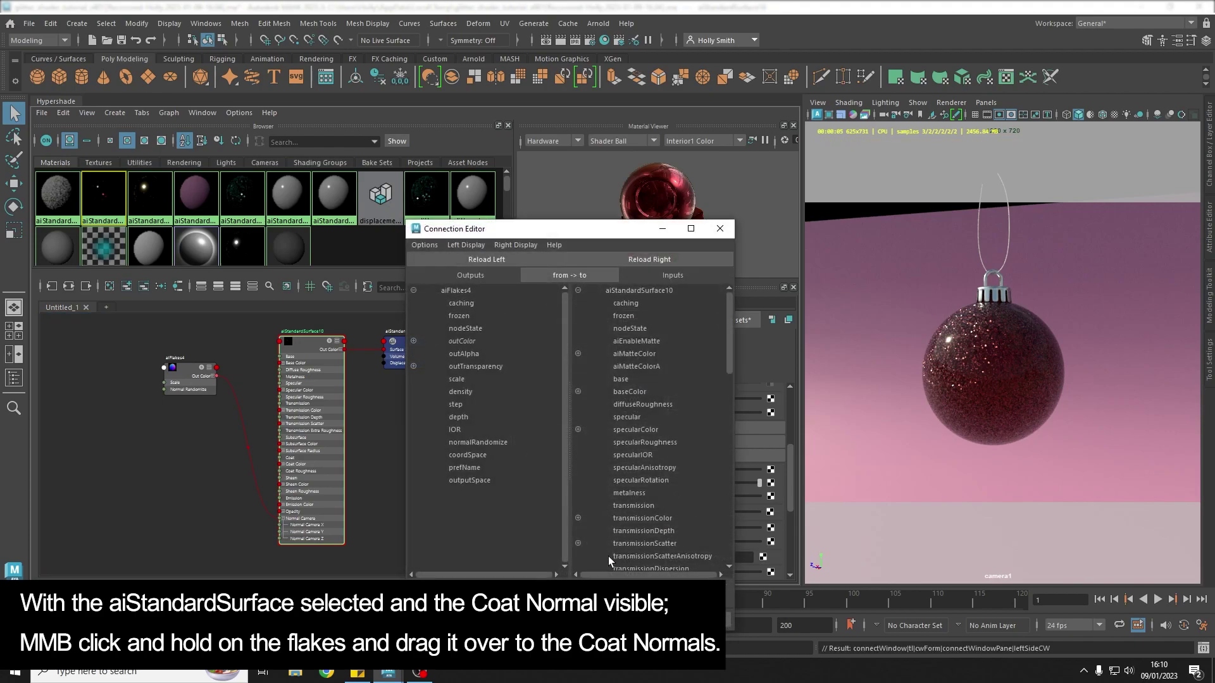
pyautogui.click(461, 341)
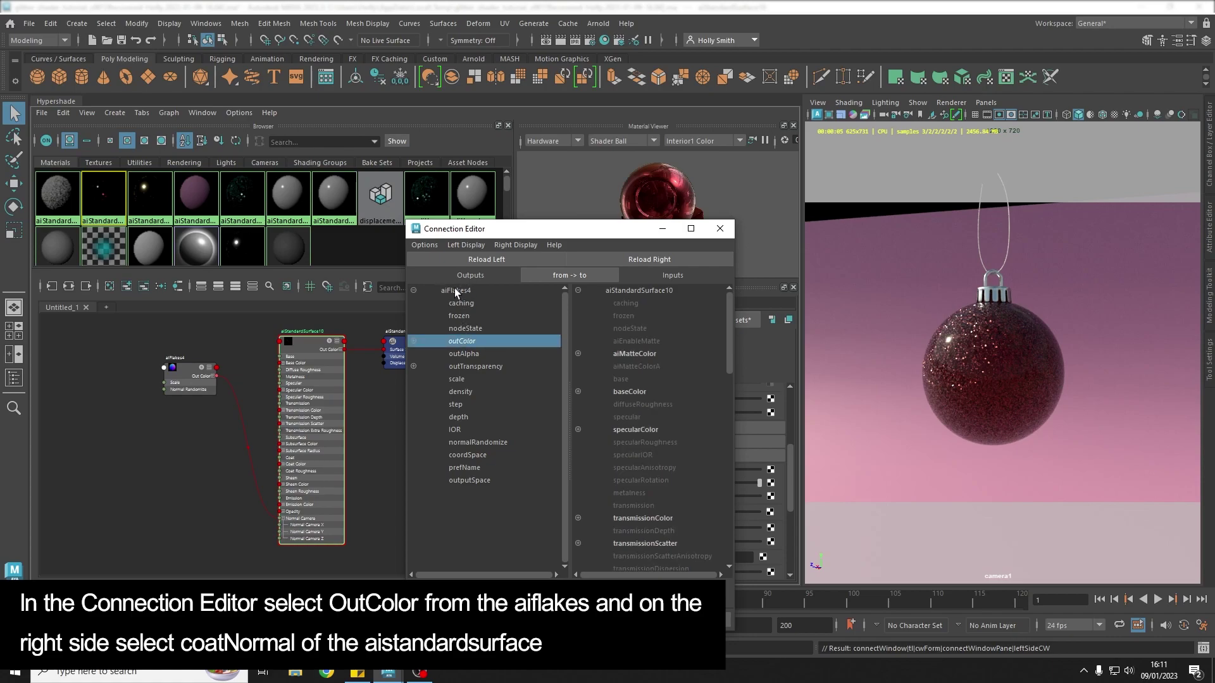
pyautogui.scroll(-10, 648, 478)
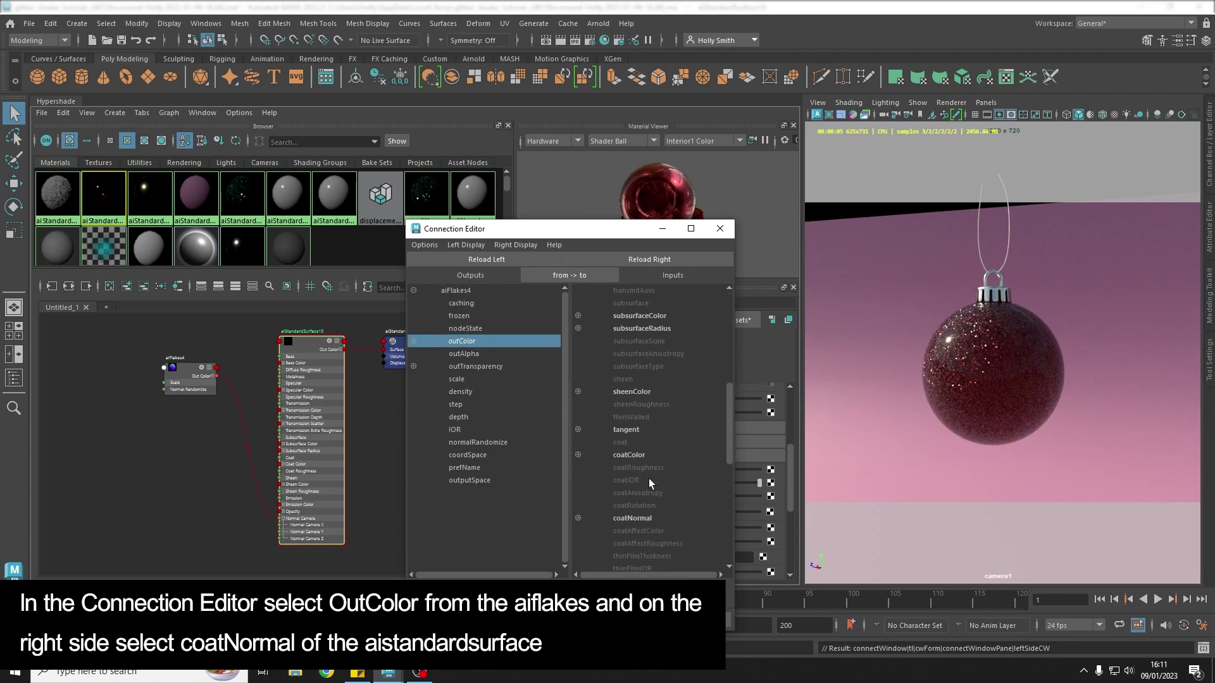
pyautogui.click(632, 419)
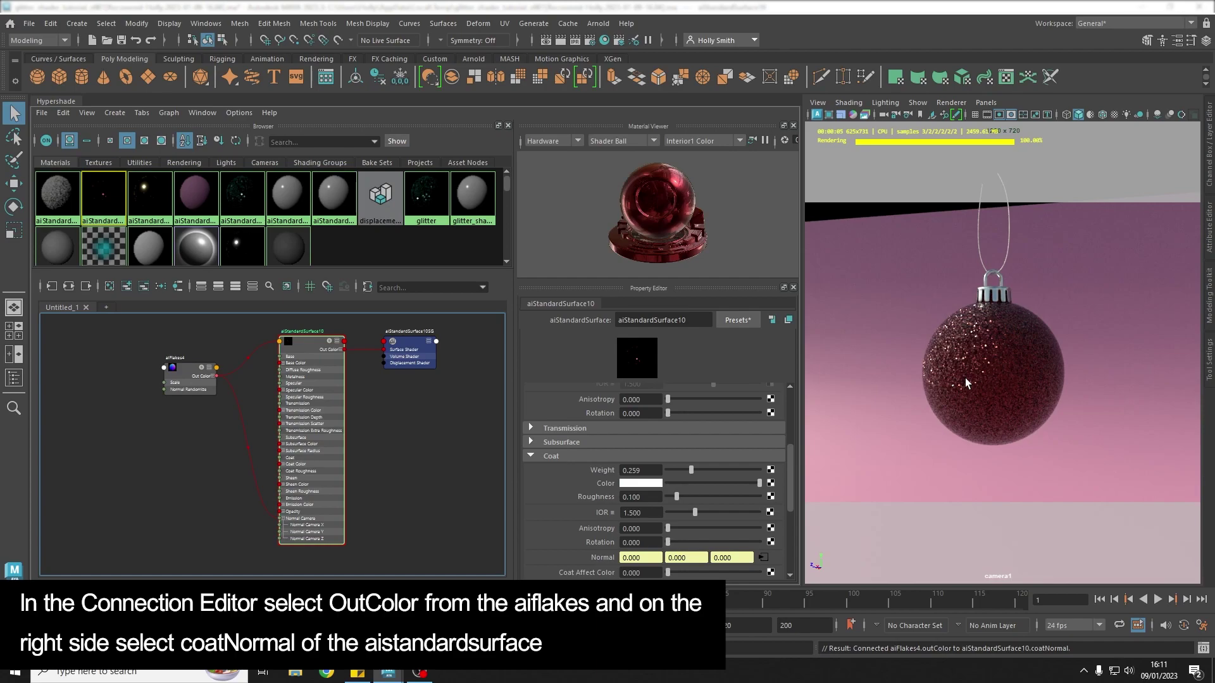
# Step: Tint the coat colour with the dark red base colour, brightened slightly
pyautogui.click(644, 484)
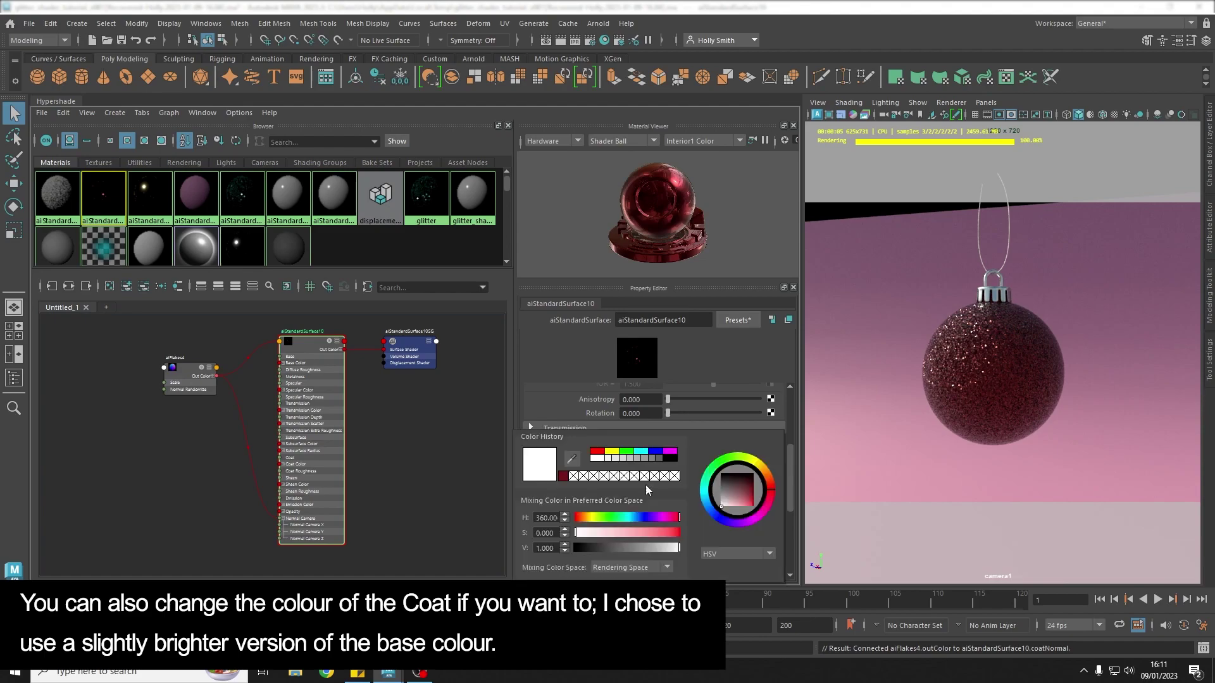
pyautogui.click(562, 475)
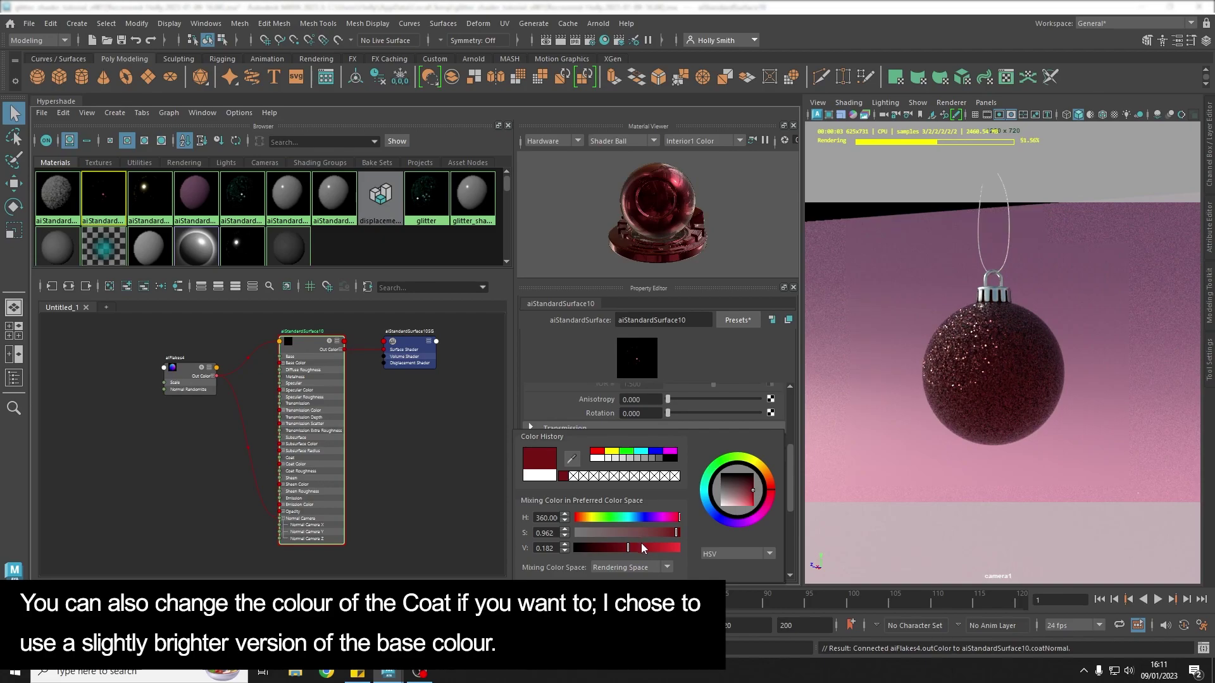
pyautogui.moveTo(632, 548); pyautogui.dragTo(665, 535)
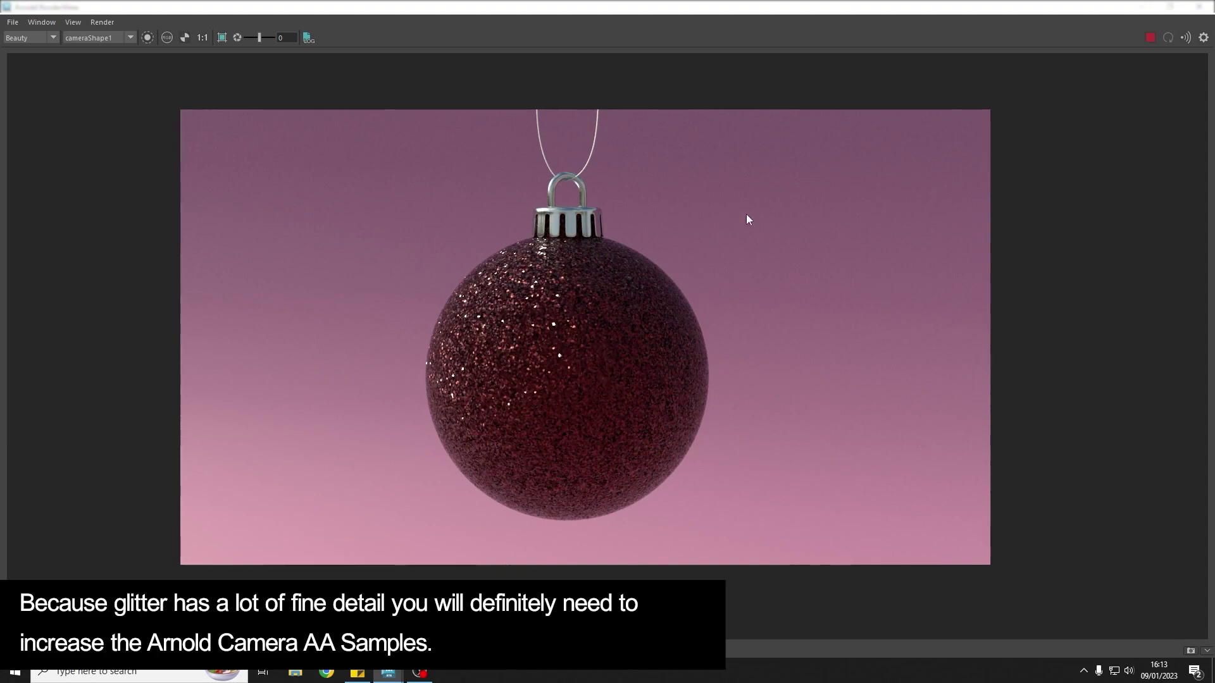
# Step: Minimize the Arnold RenderView after inspecting the red glitter render, bringing back the Maya window
pyautogui.click(1145, 8)
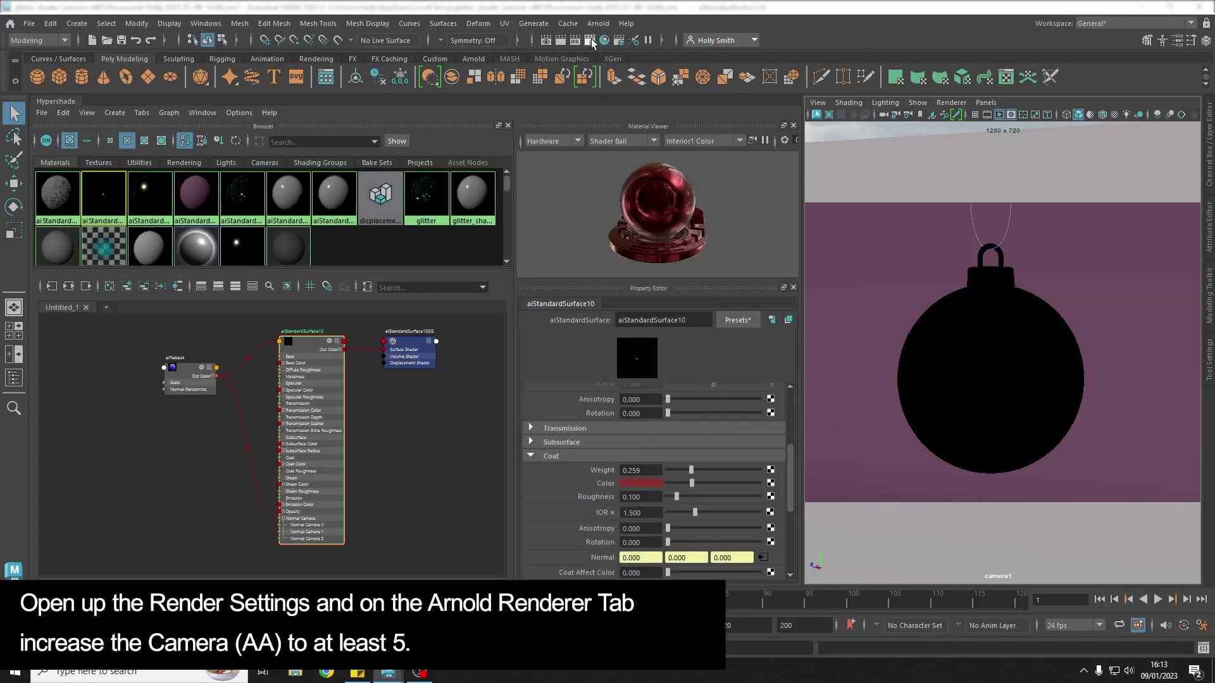
# Step: In the Arnold Renderer settings, raise Camera (AA) samples to 5 and Diffuse and Specular to 3
pyautogui.click(590, 40)
pyautogui.moveTo(319, 116); pyautogui.dragTo(425, 95)
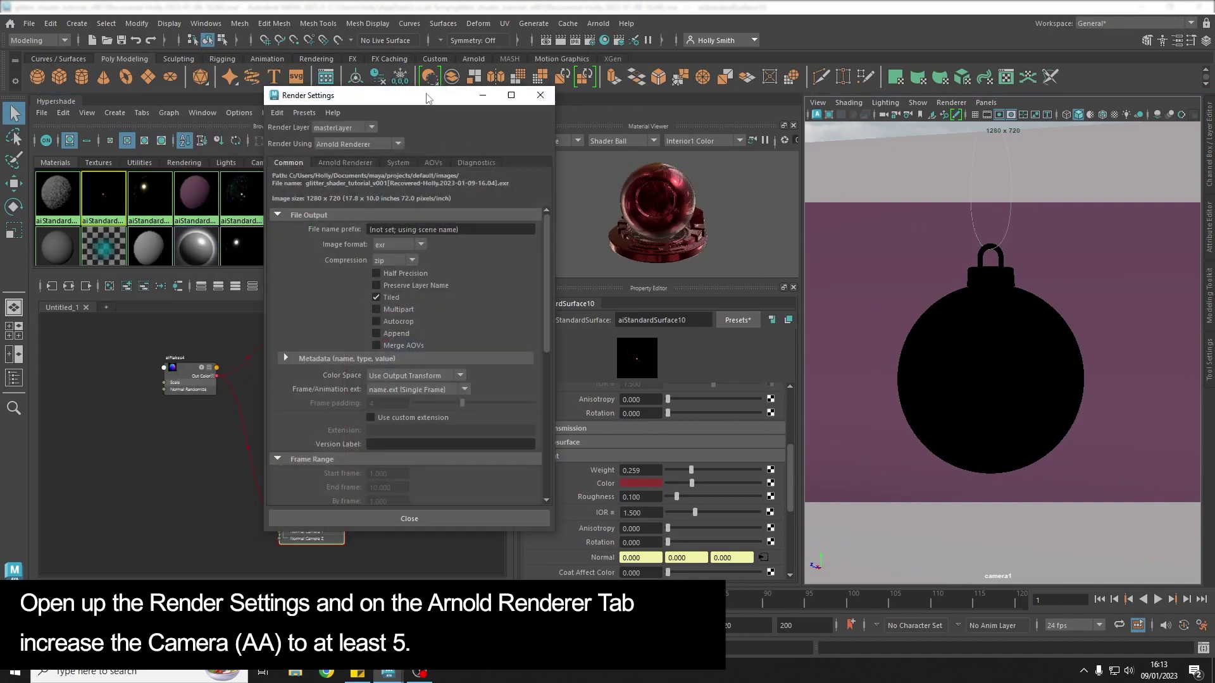
pyautogui.click(344, 163)
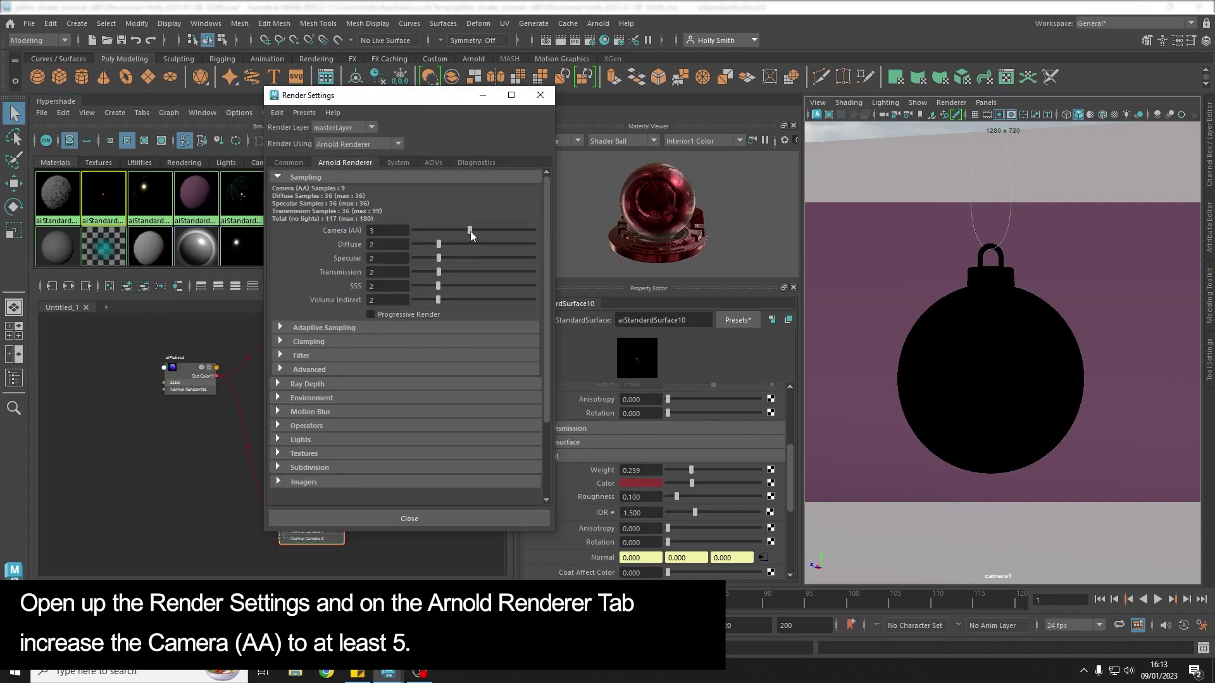
pyautogui.moveTo(487, 226); pyautogui.dragTo(487, 226)
pyautogui.moveTo(442, 245); pyautogui.dragTo(450, 257)
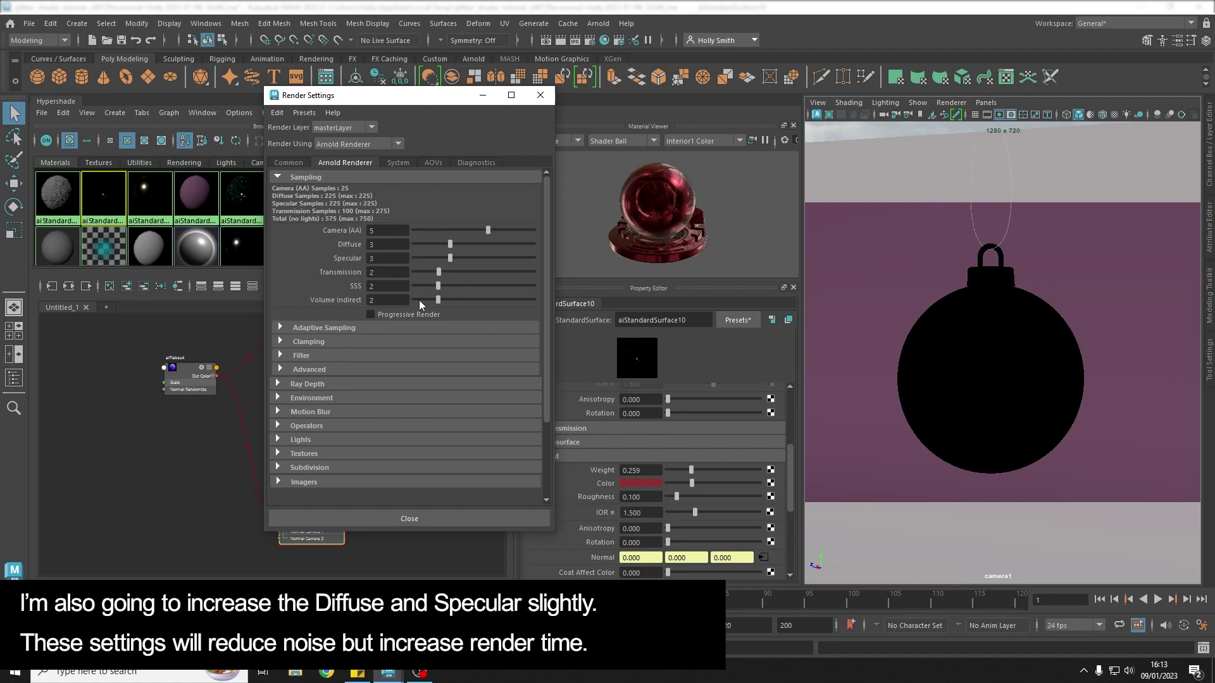